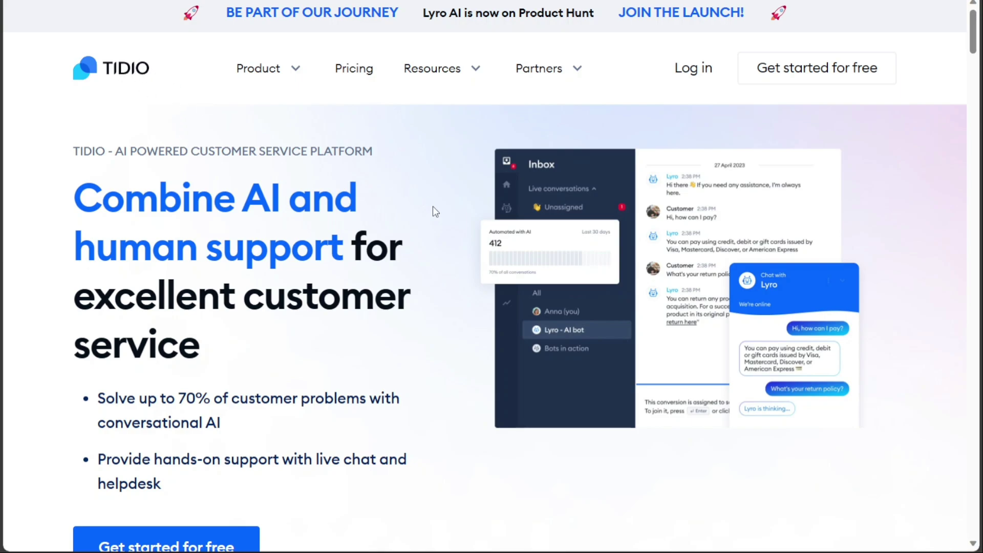
Browse the feature slides, then expand the JotForm tutorial video's full description.
scroll(435, 212, "down", 1)
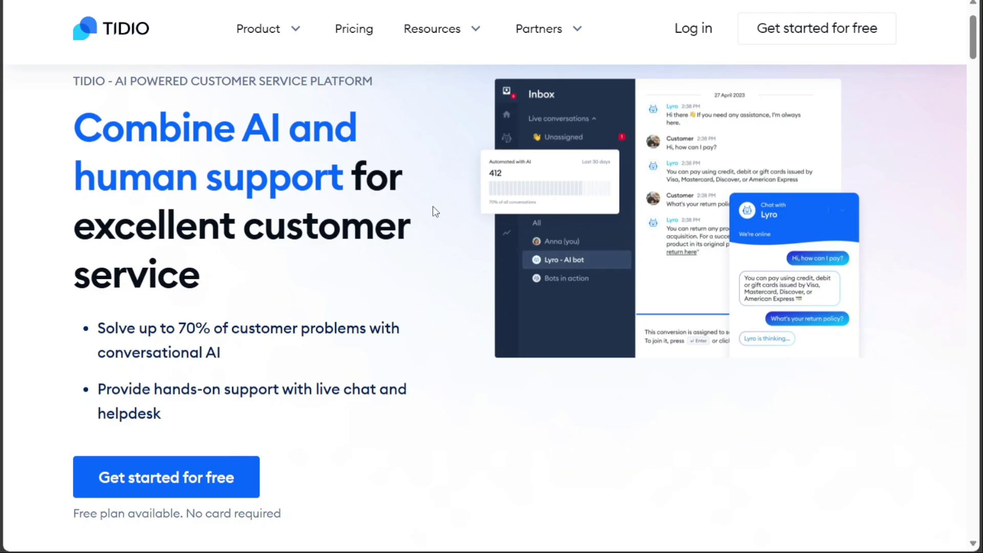
scroll(433, 207, "down", 4)
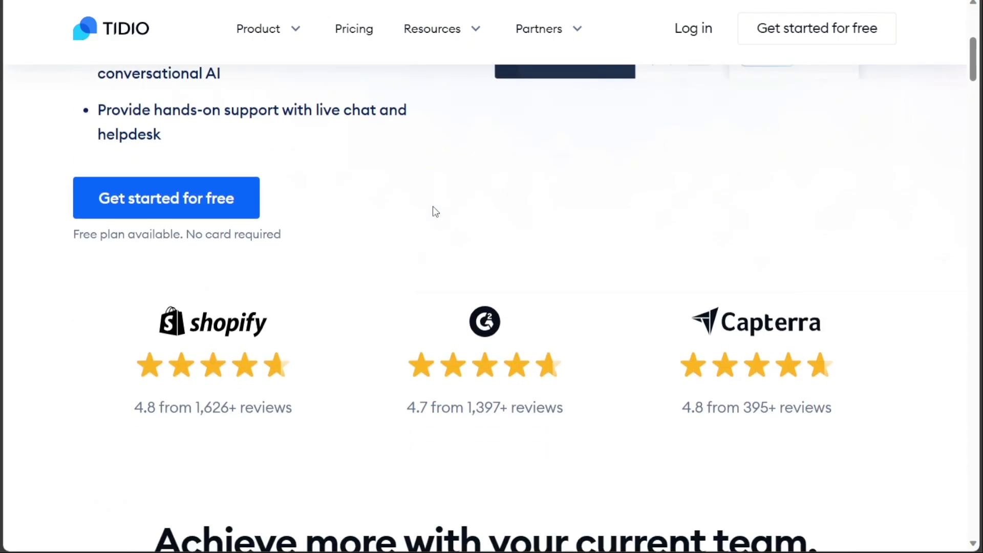
scroll(435, 212, "down", 1)
scroll(435, 212, "down", 7)
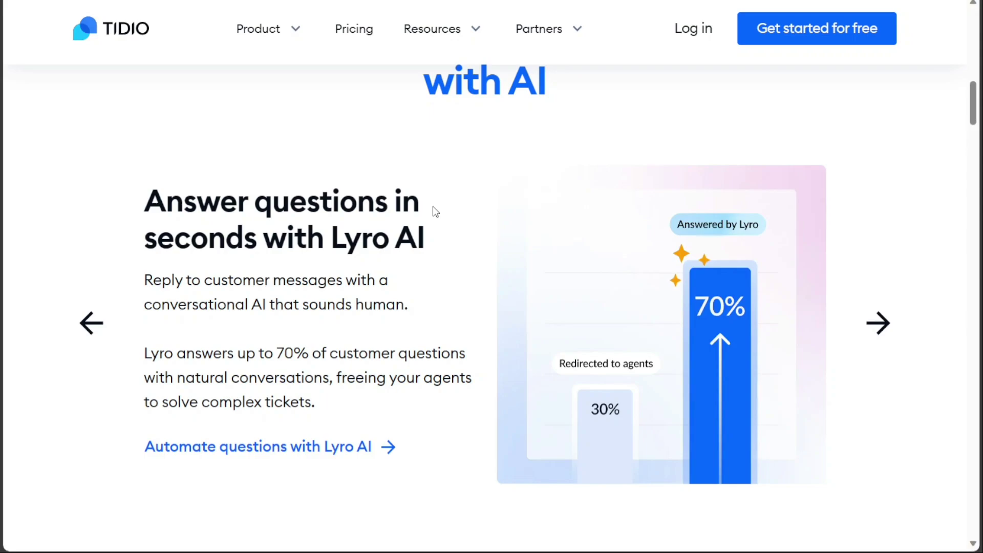
left_click(885, 328)
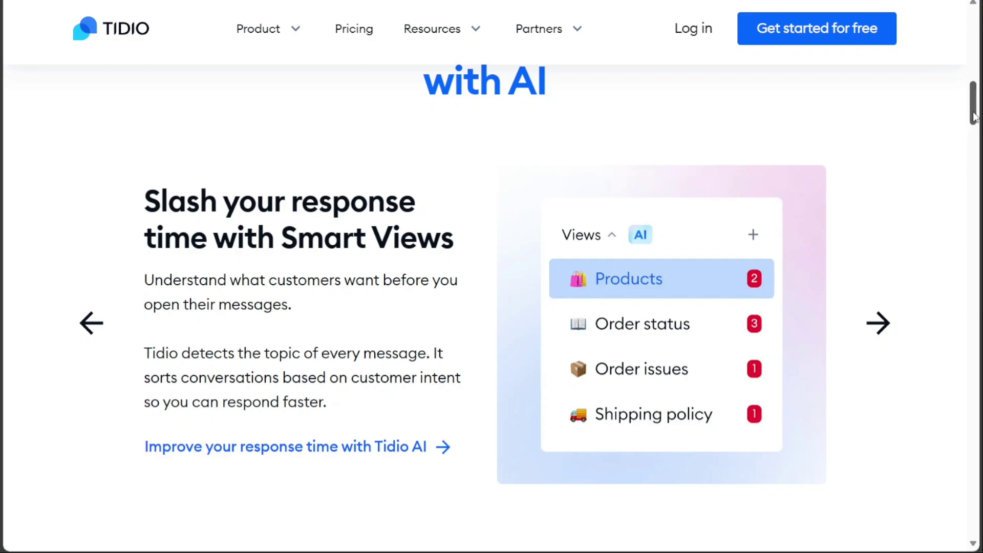
left_click_drag(974, 116, 976, 77)
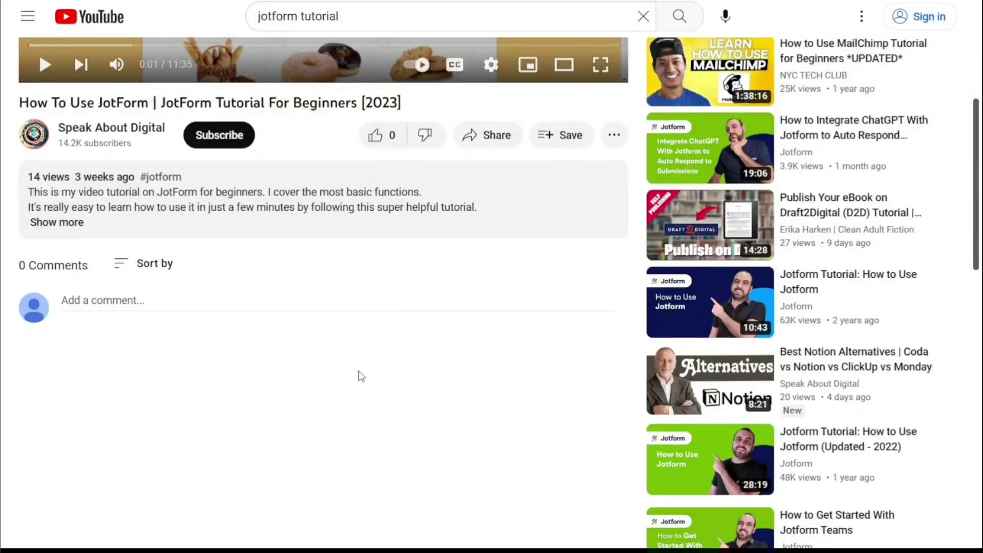
left_click(67, 224)
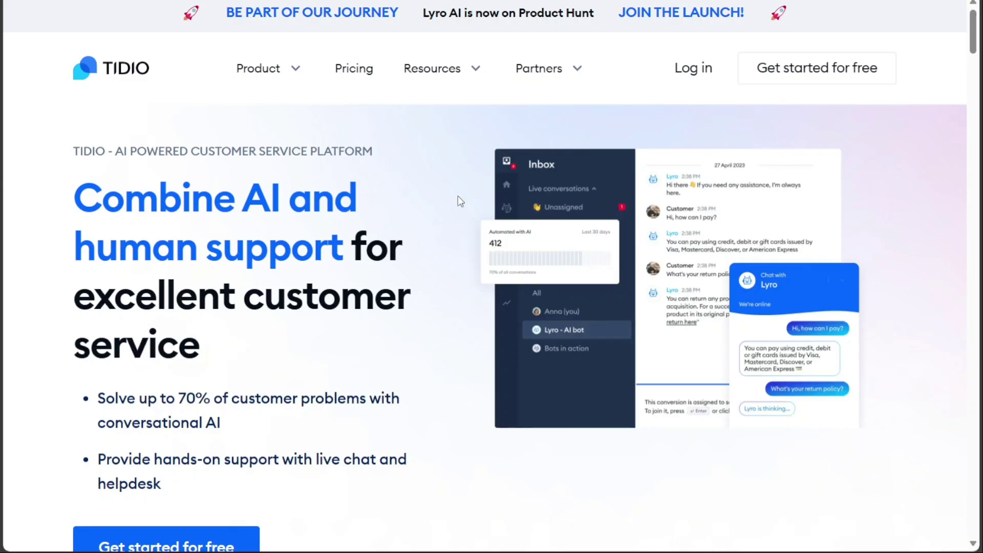
Start Tidio's free sign-up via 'Get started for free' and reach the 'Create a free account' form.
scroll(458, 196, "down", 1)
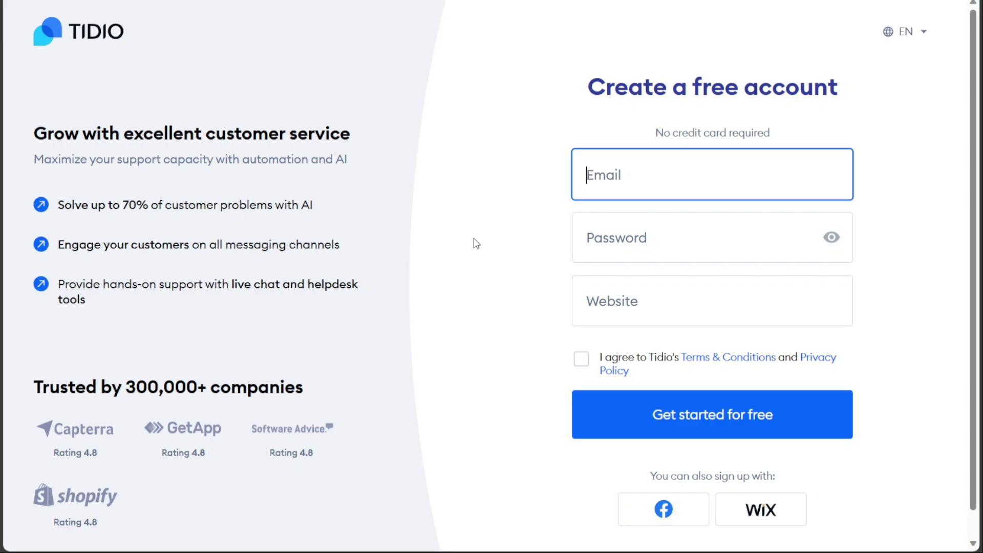
left_click(473, 239)
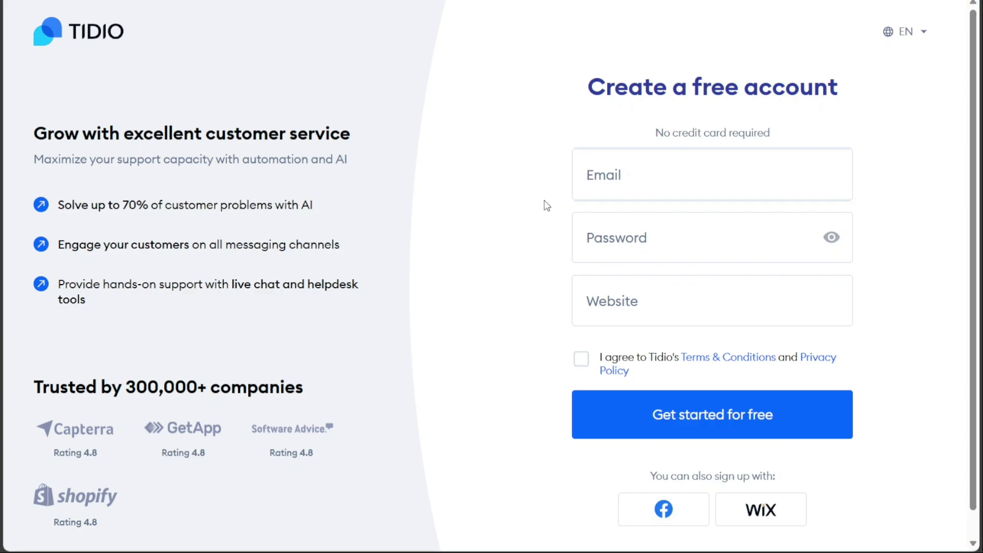
scroll(609, 180, "down", 1)
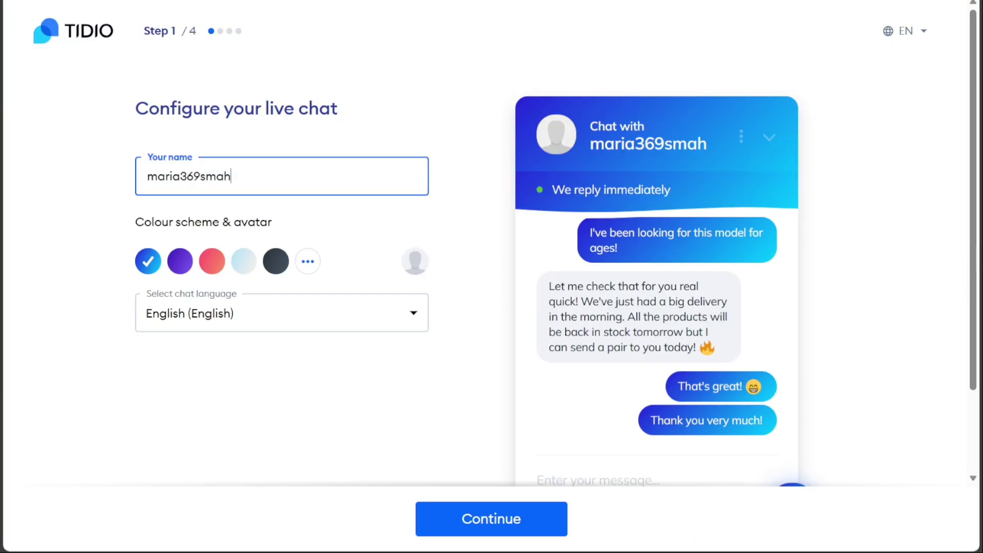
Accept the live chat, business details and chatbot greeting steps to finish onboarding.
left_click(499, 516)
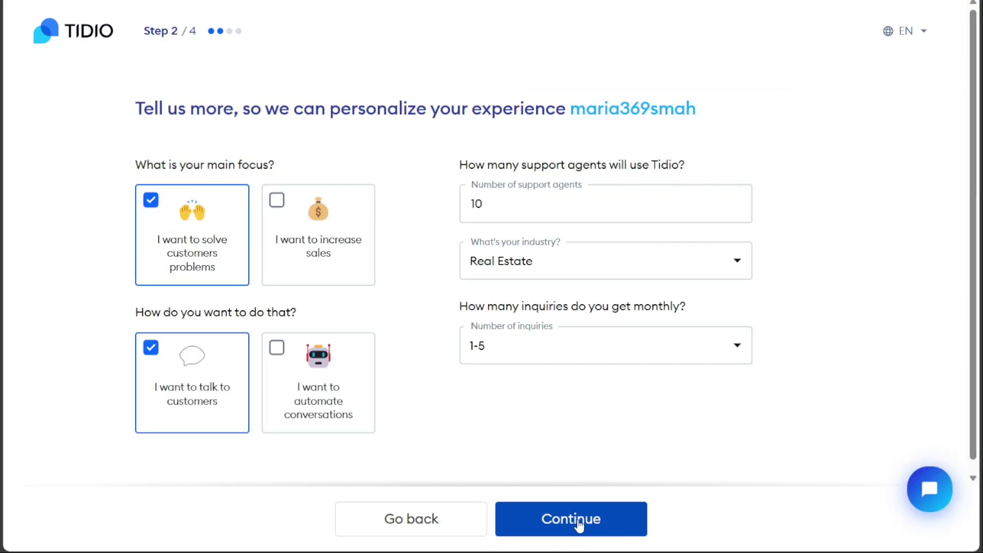
left_click(582, 520)
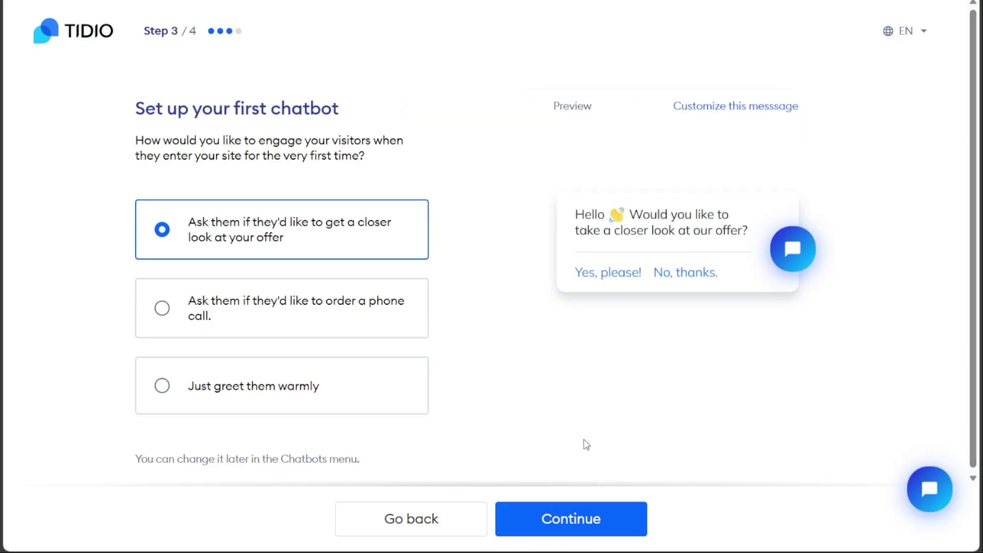
left_click(582, 518)
left_click(582, 518)
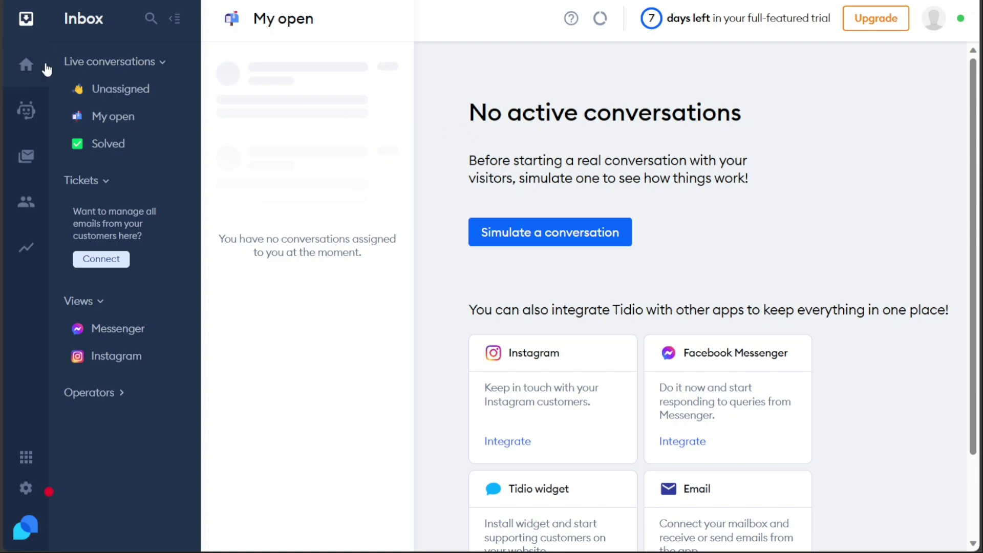
View the getting-started checklist, then return to the Inbox.
left_click(27, 65)
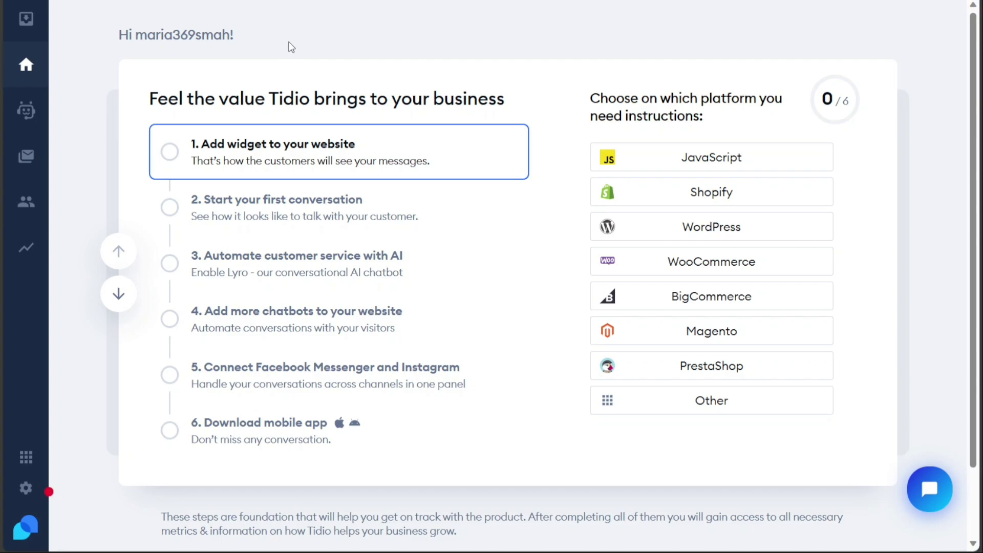
scroll(289, 46, "down", 3)
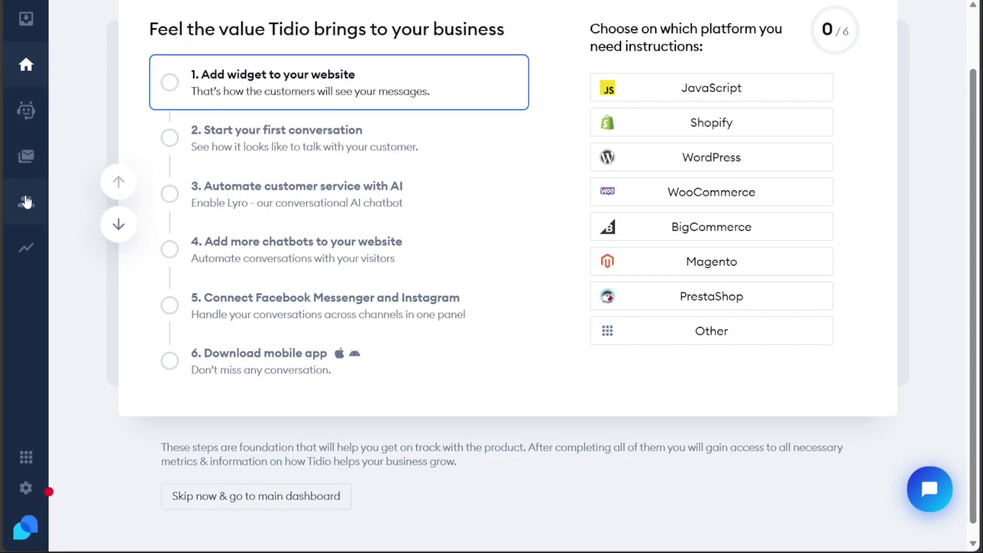
left_click(24, 26)
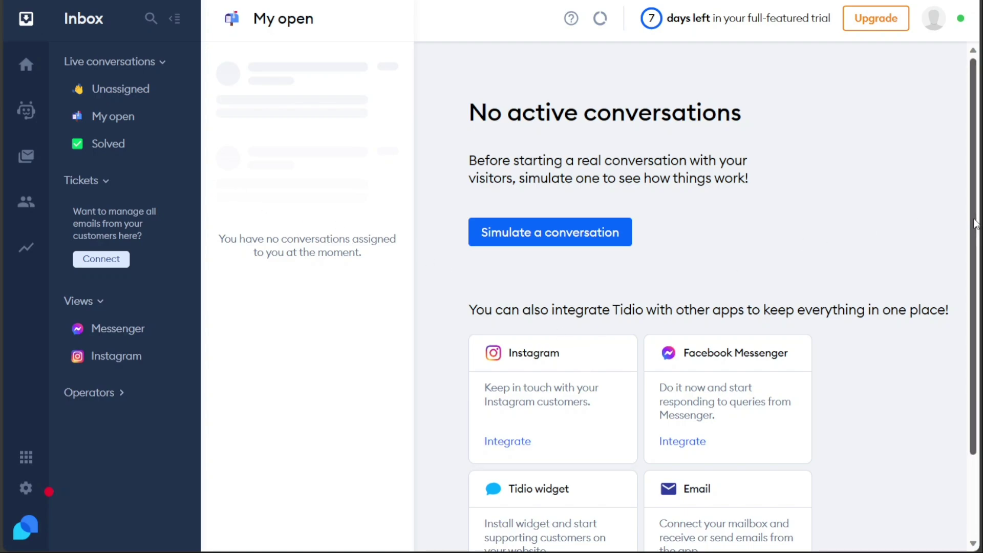
Go back to the checklist and skip it for the main Dashboard.
left_click_drag(975, 224, 978, 333)
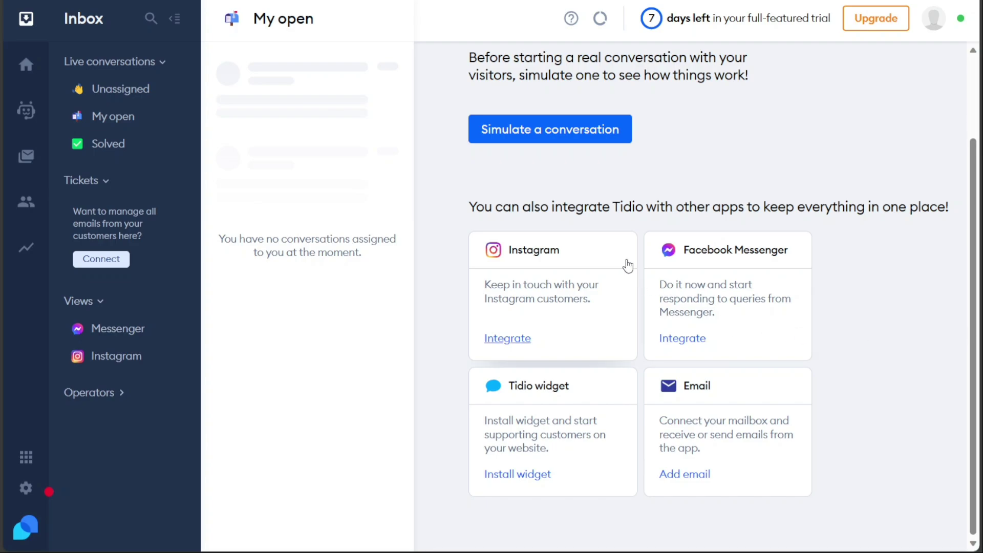
left_click(28, 63)
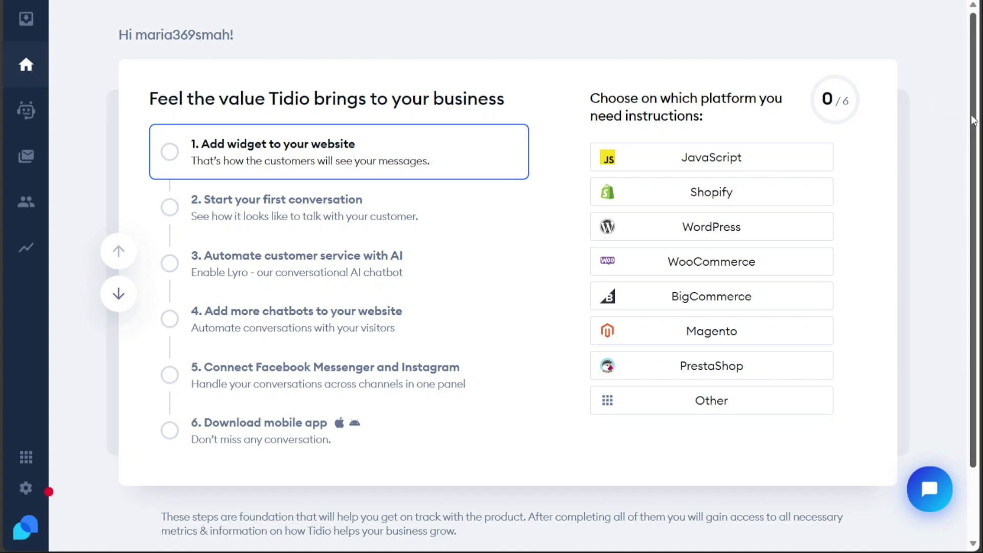
scroll(973, 121, "down", 2)
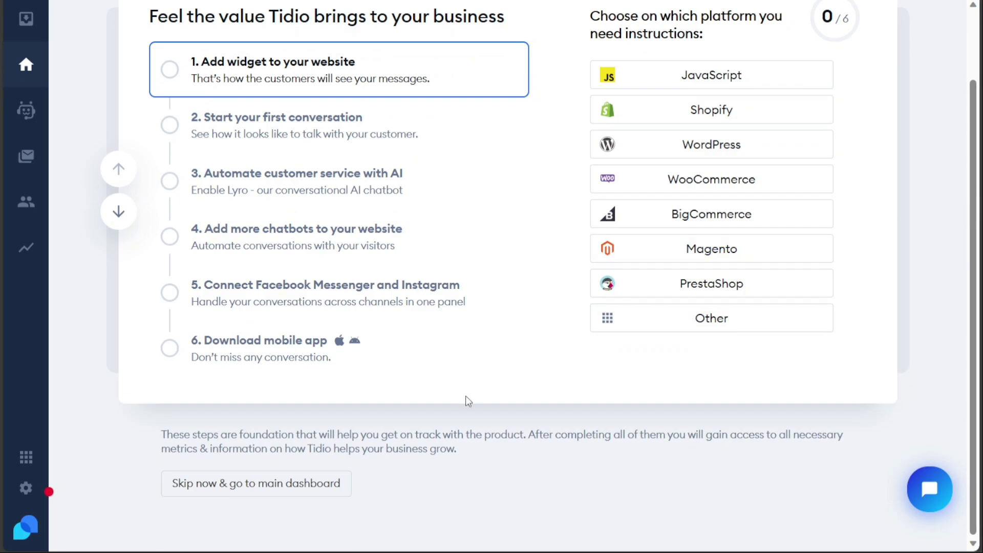
left_click(247, 493)
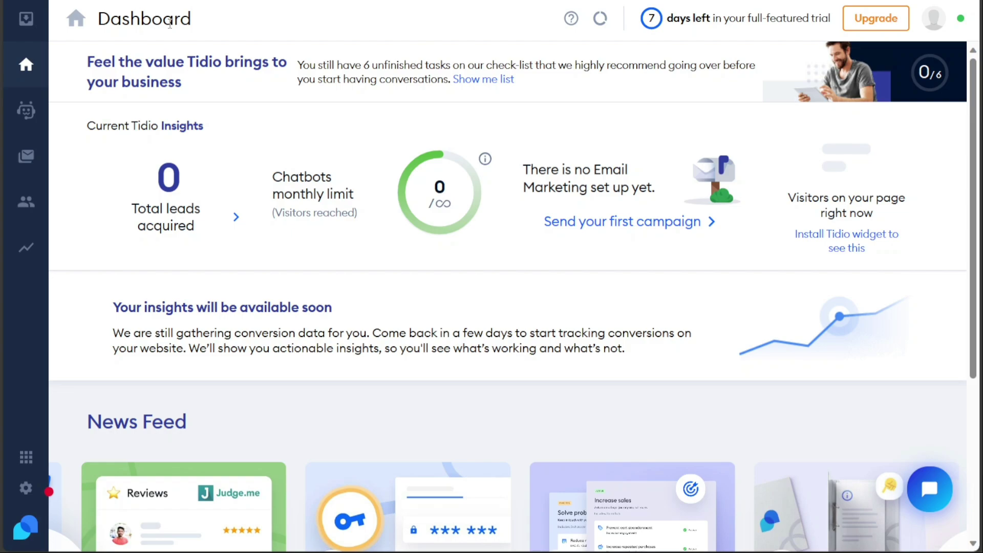
Go to the Chatbots page showing 27 templates from the sidebar.
mouse_move(197, 206)
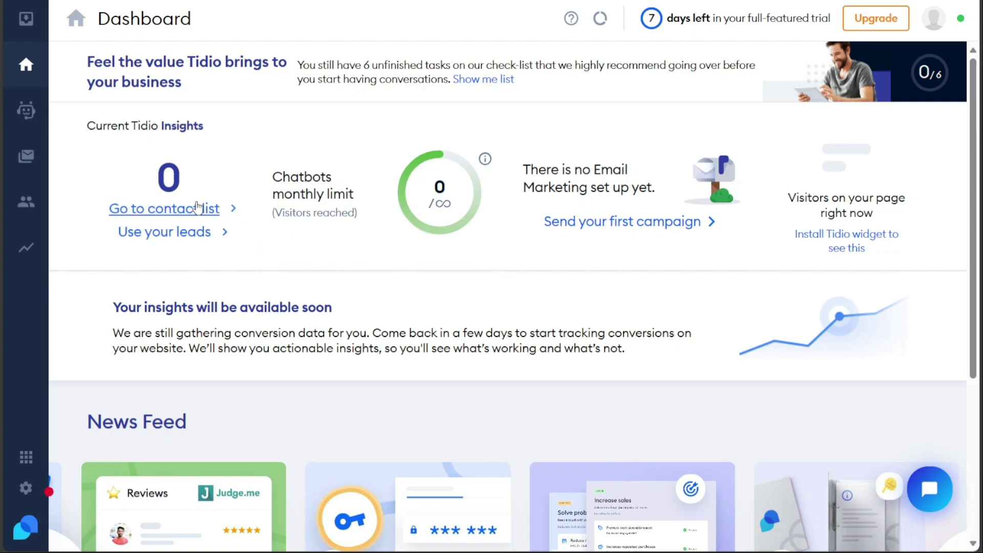
mouse_move(369, 191)
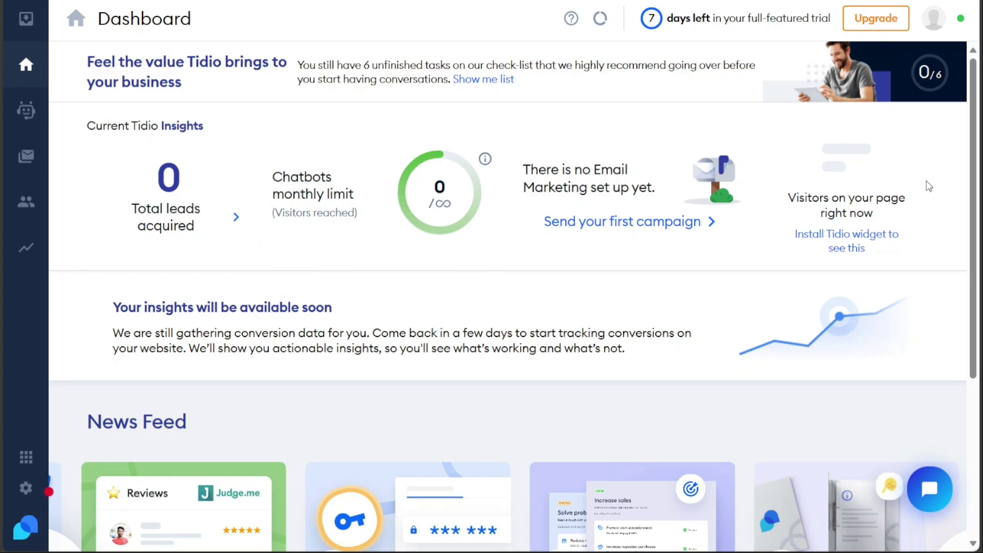
left_click(29, 110)
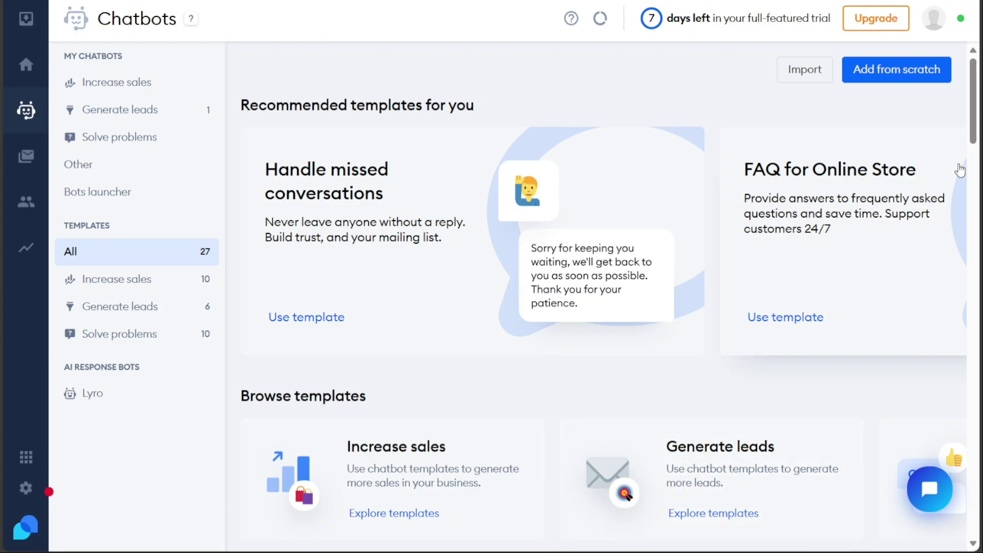
Scroll down through the chatbot template list.
left_click_drag(972, 141, 978, 251)
scroll(542, 366, "down", 2)
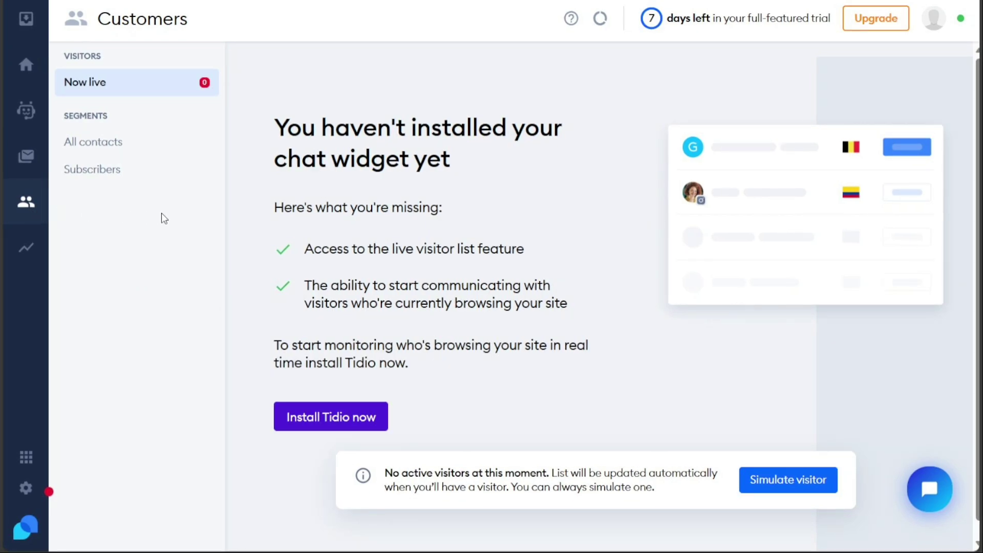
Show all contacts, then open Email marketing's campaign email templates.
left_click(145, 141)
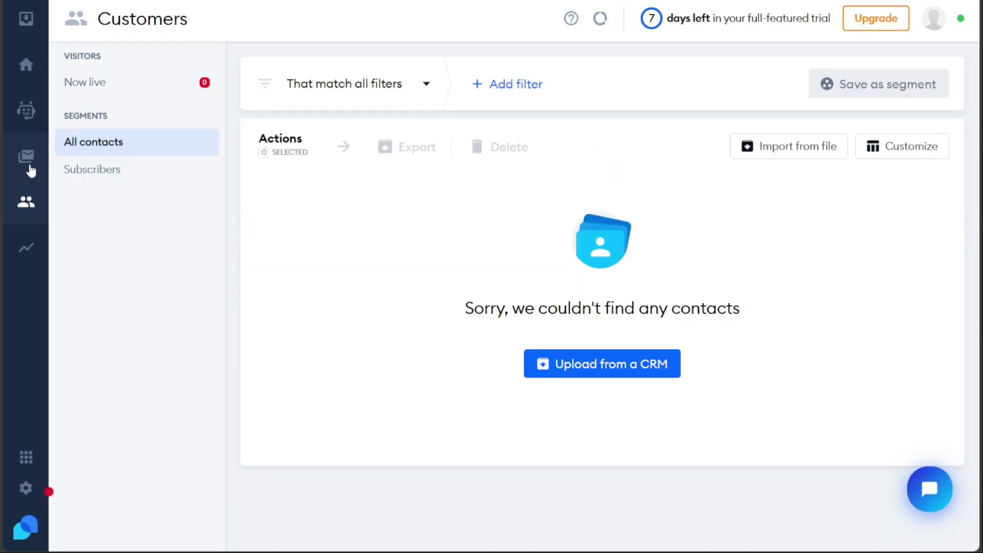
left_click(31, 169)
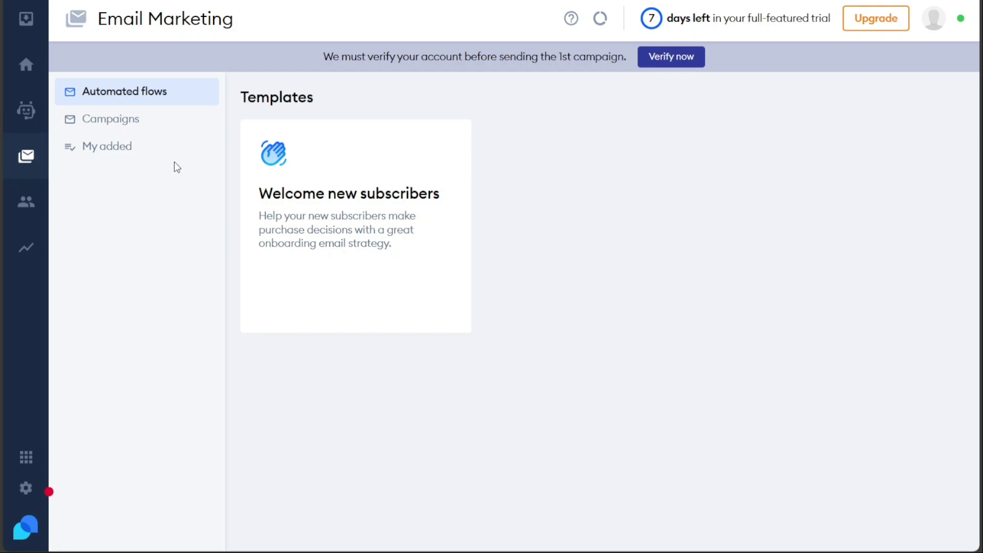
left_click(144, 136)
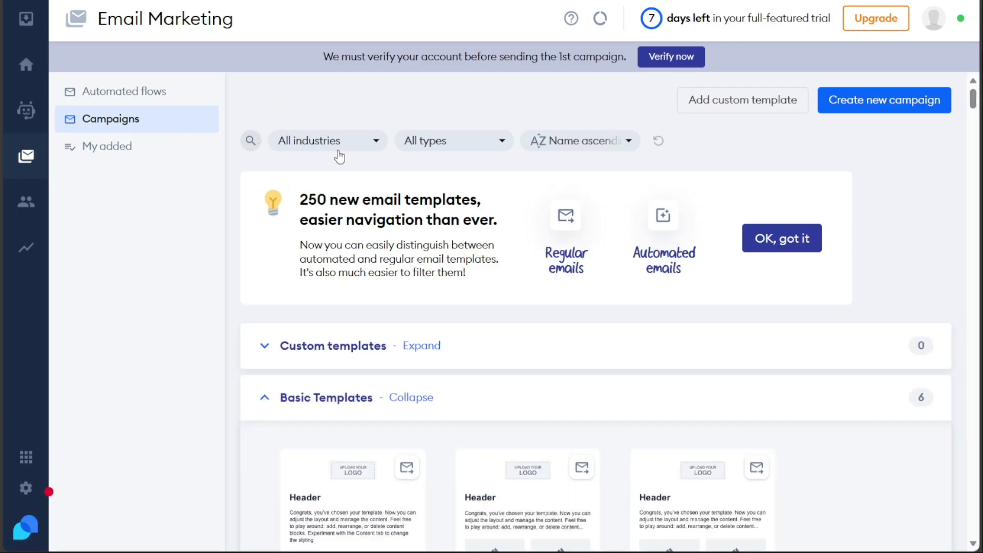
Try the template type and industry filters, then open the Analytics overview.
left_click(423, 143)
left_click(423, 144)
left_click(376, 143)
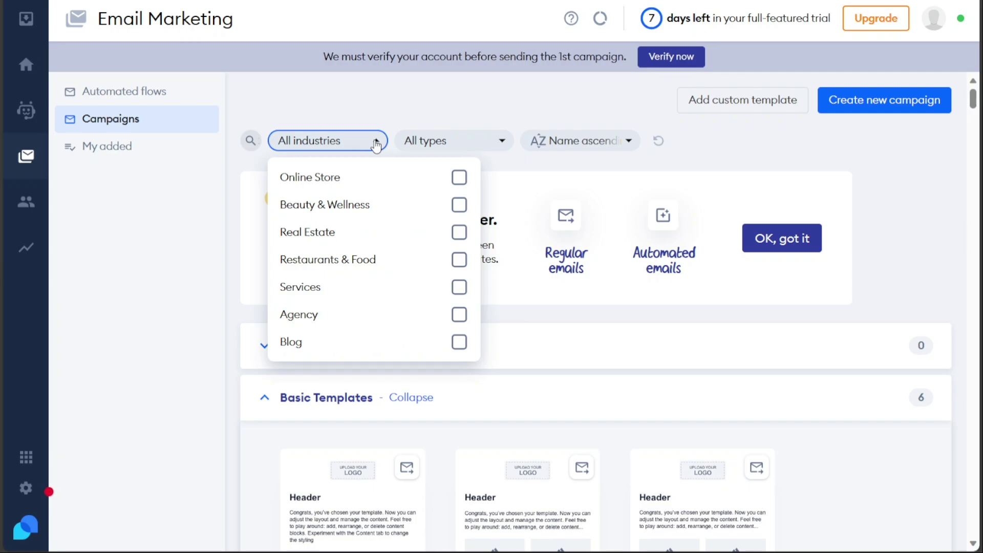
left_click(375, 142)
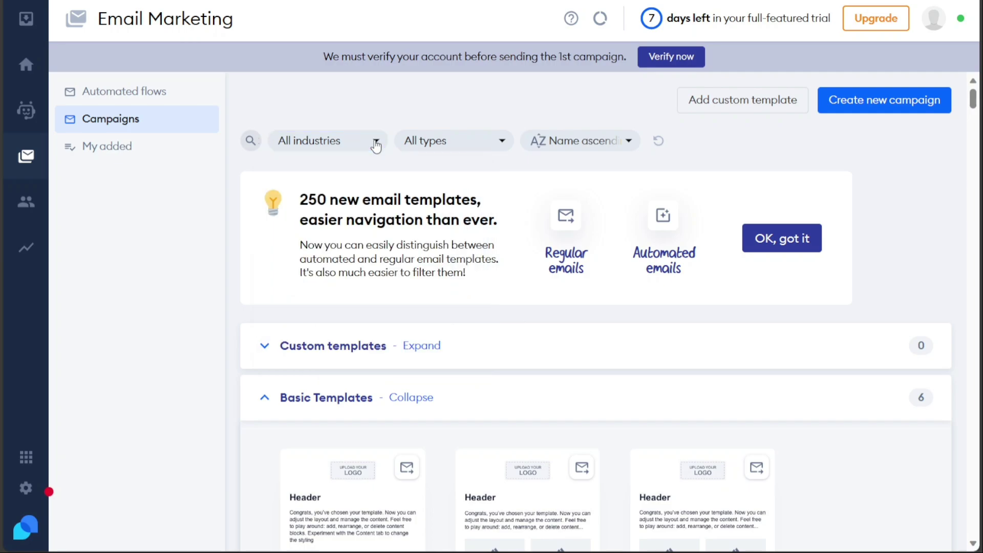
left_click(27, 249)
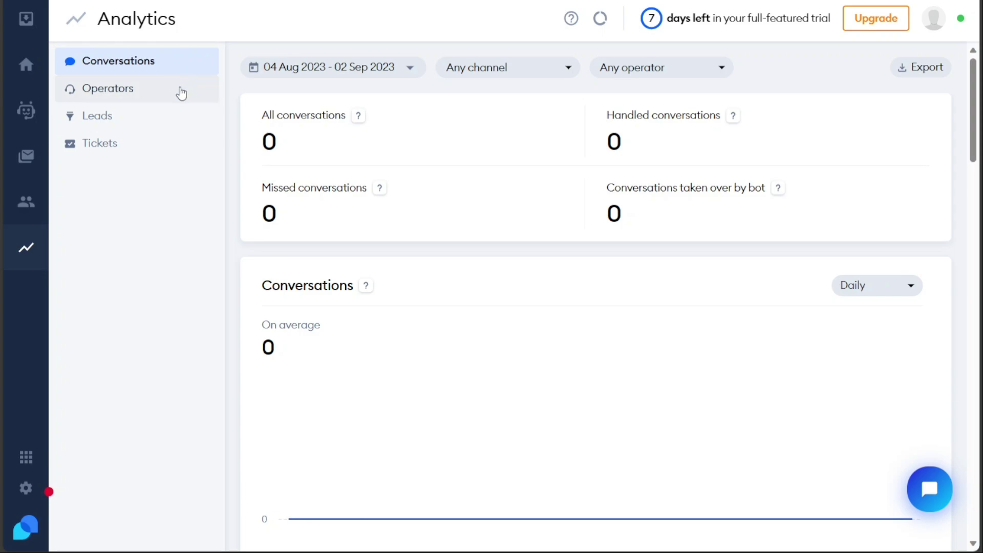
Check Tickets, Leads and Conversations analytics, then open Settings' Widget Appearance page.
left_click(177, 153)
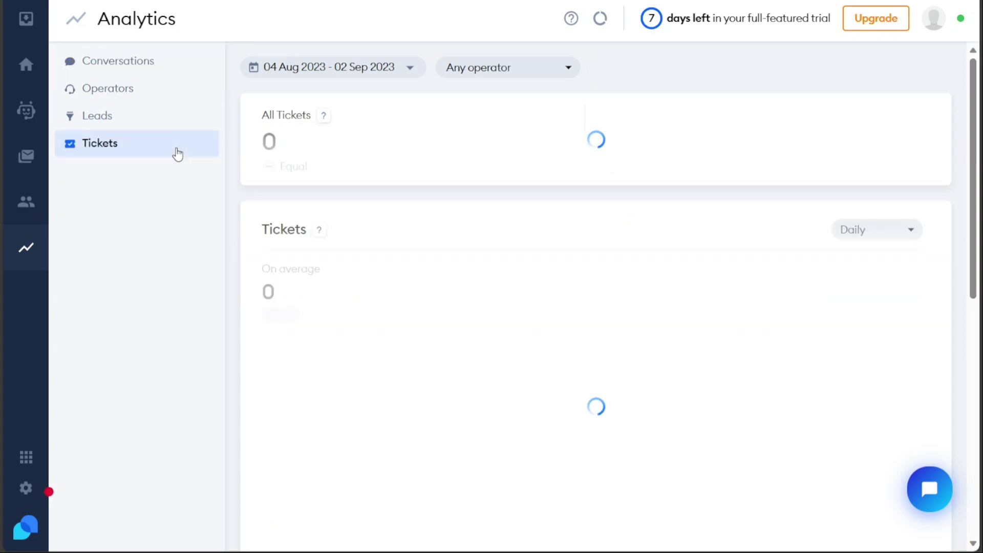
left_click(152, 124)
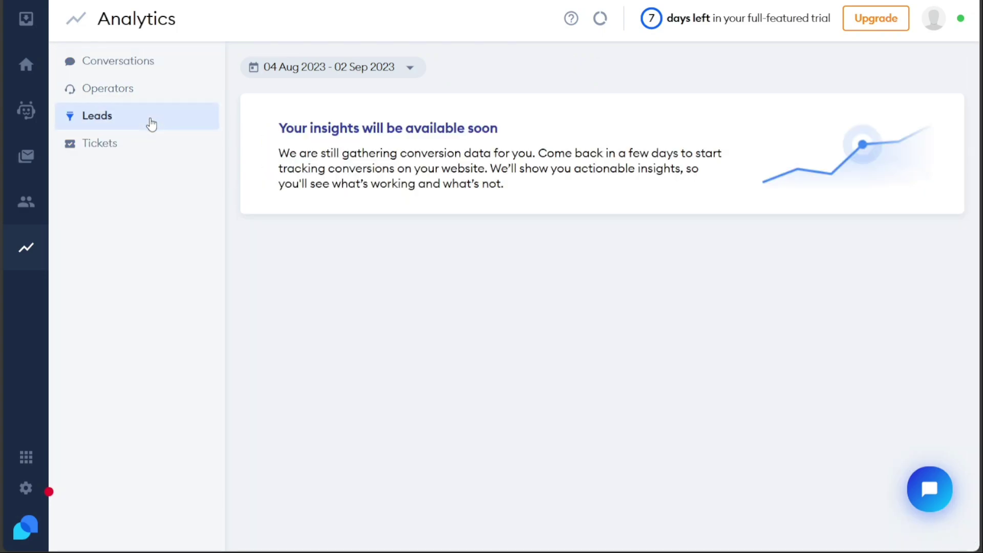
left_click(151, 77)
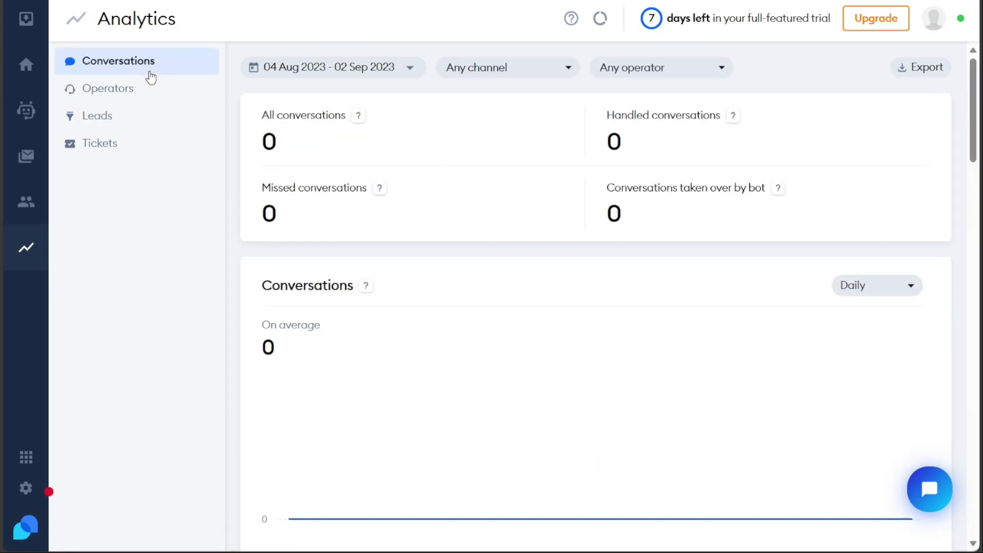
left_click(26, 489)
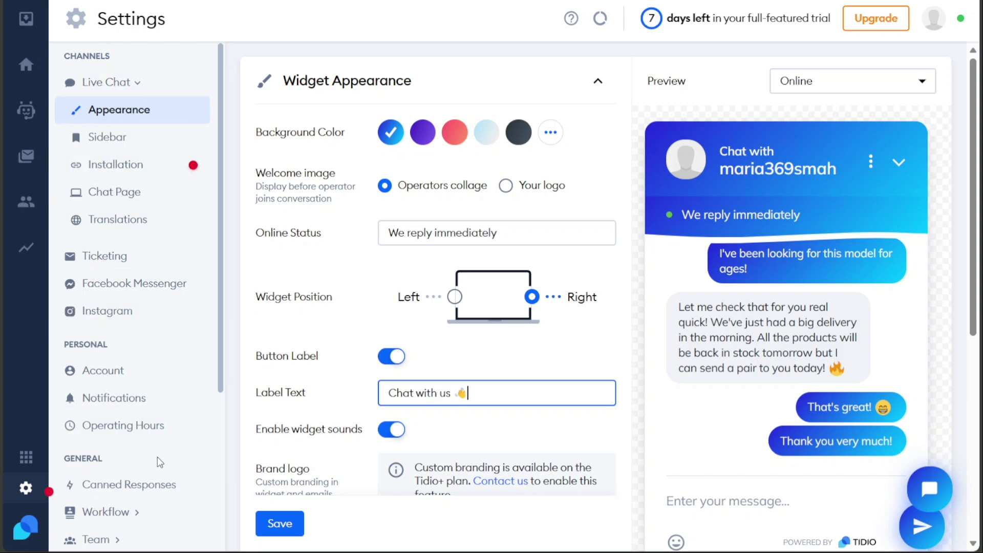
Return to the Dashboard, then reopen the Chatbots page with its 27 templates.
mouse_move(222, 381)
left_mouse_down()
mouse_move(226, 529)
mouse_move(222, 378)
left_mouse_up()
left_click(26, 72)
left_click(26, 110)
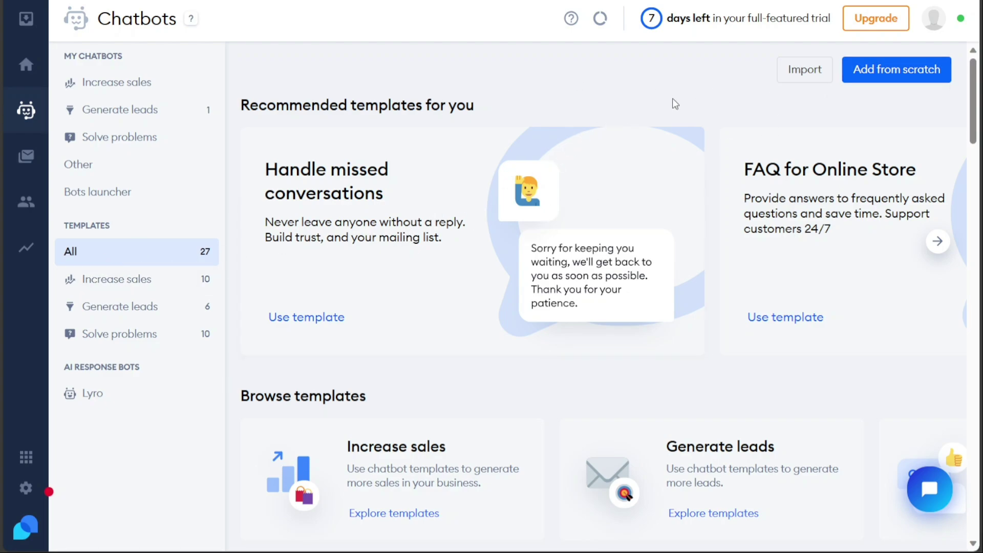
left_click(912, 78)
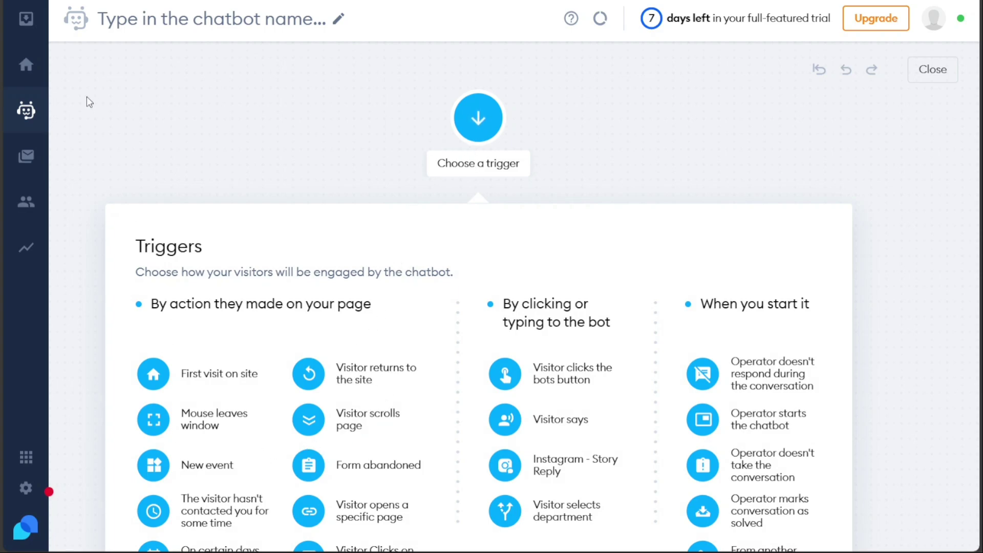
left_click(25, 111)
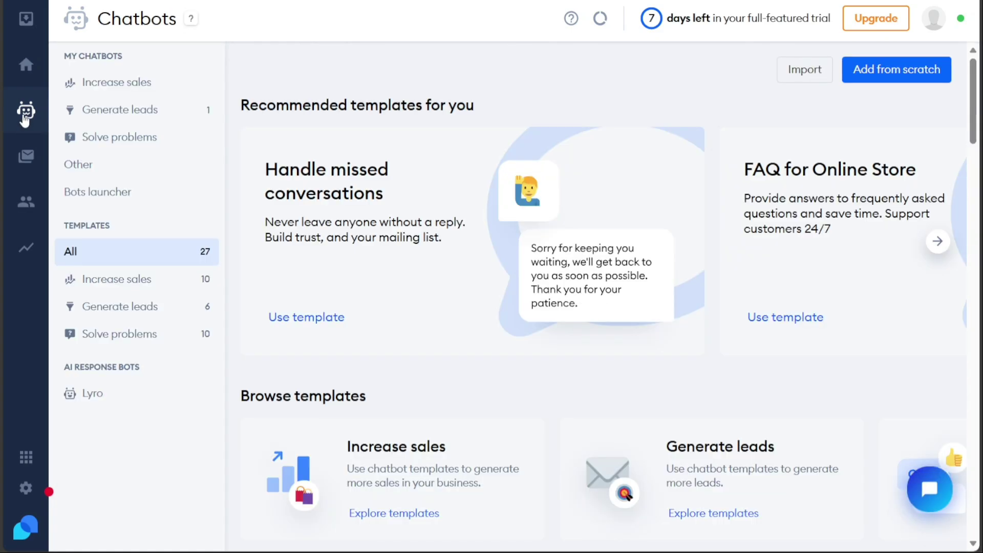
scroll(975, 117, "down", 2)
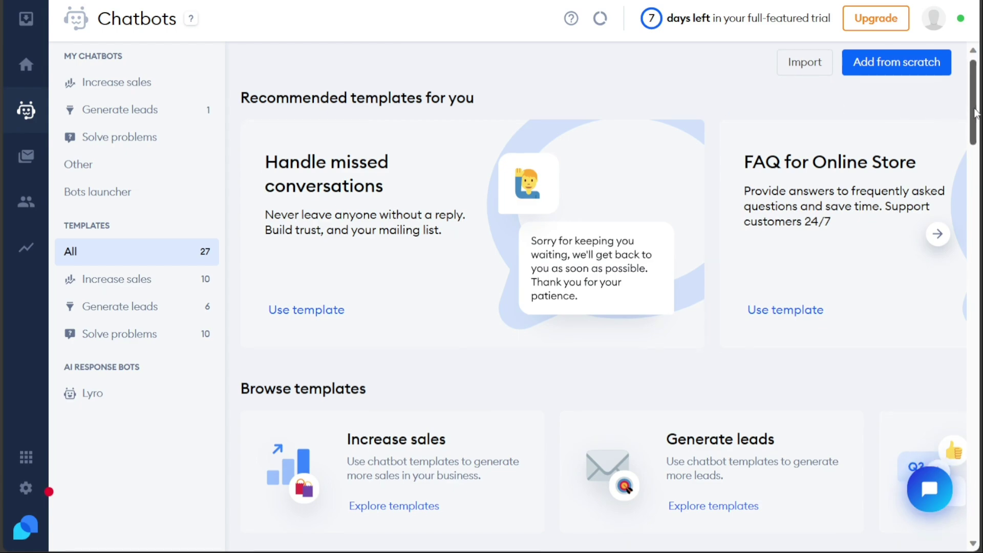
scroll(975, 123, "down", 5)
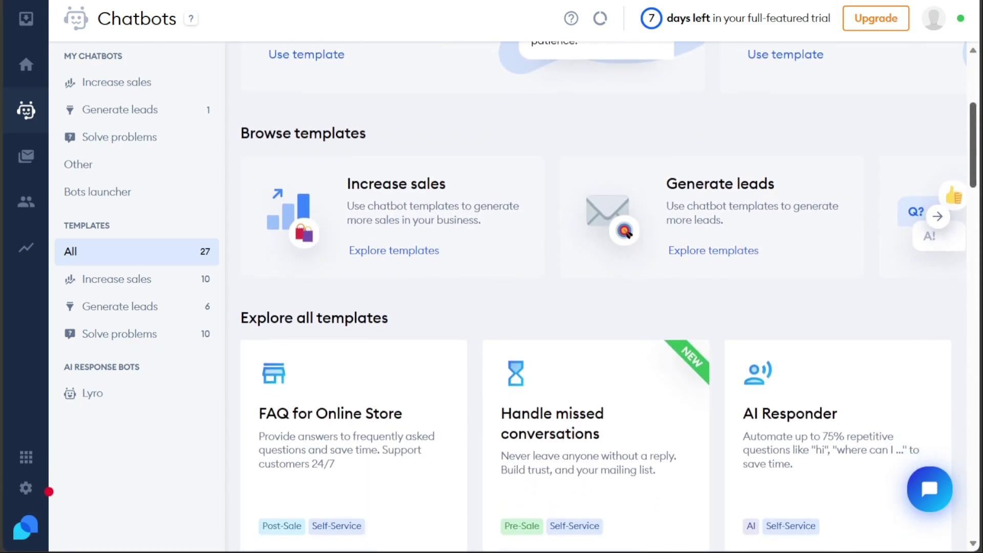
scroll(603, 296, "down", 4)
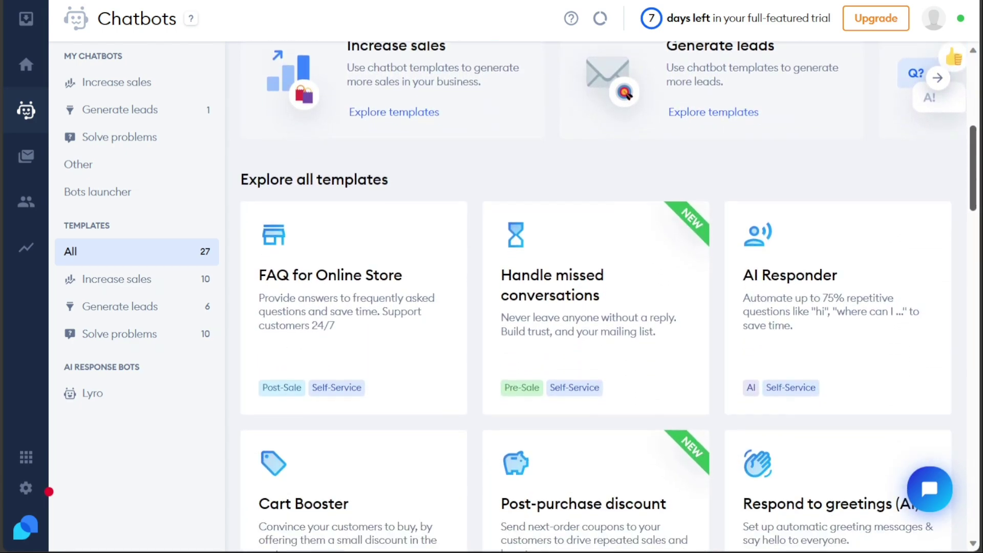
scroll(603, 295, "down", 1)
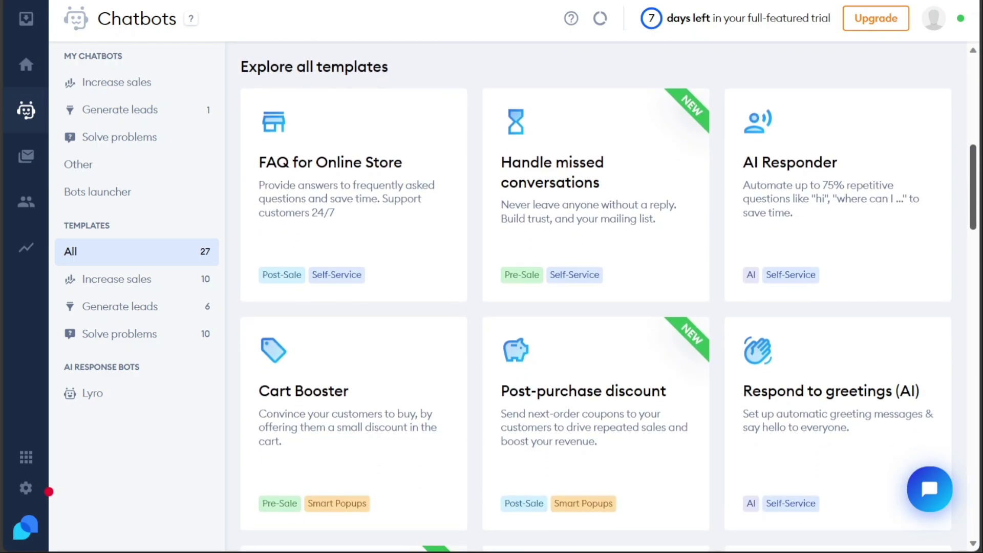
mouse_move(299, 243)
mouse_move(912, 193)
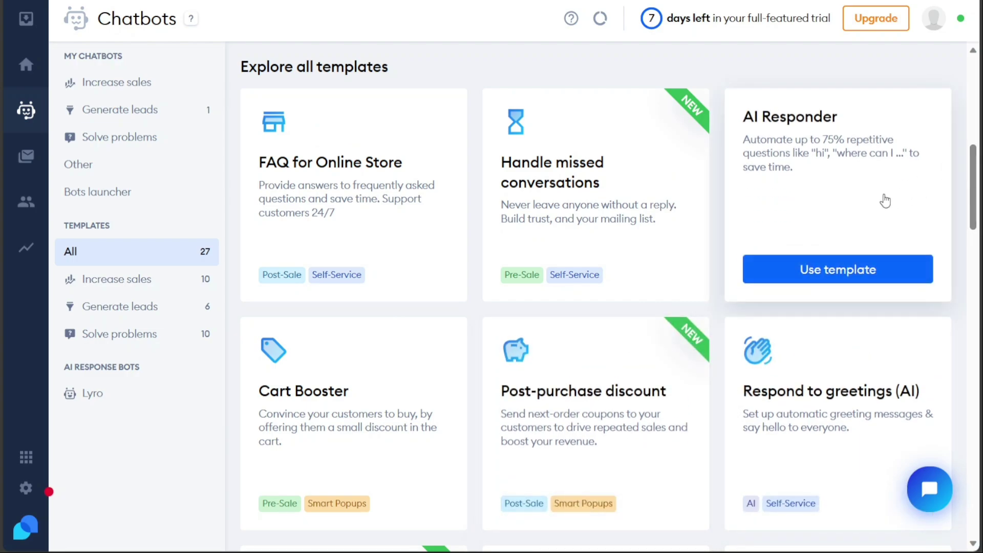
Create a chatbot from the AI Responder template, opening its 'Visitor says' flow.
left_click(852, 271)
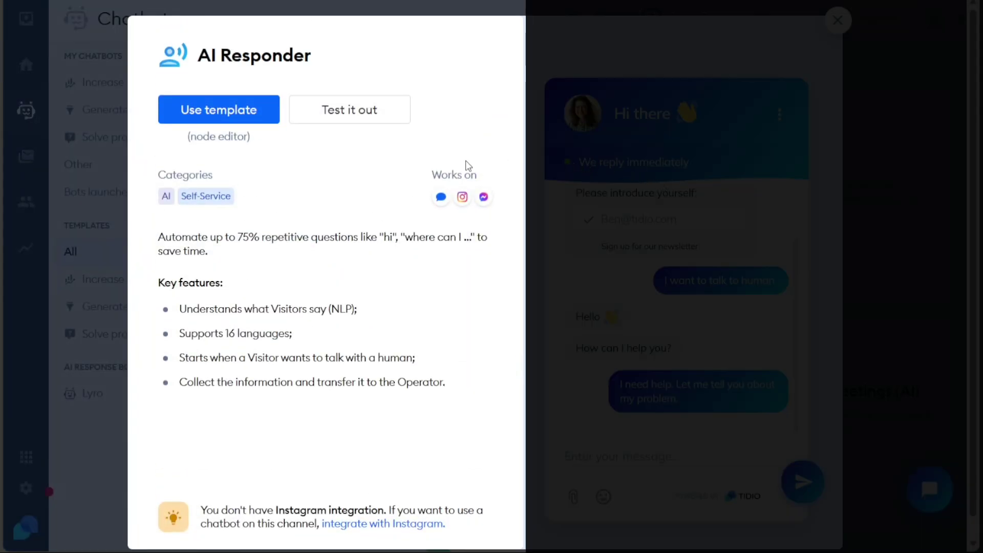
left_click(243, 113)
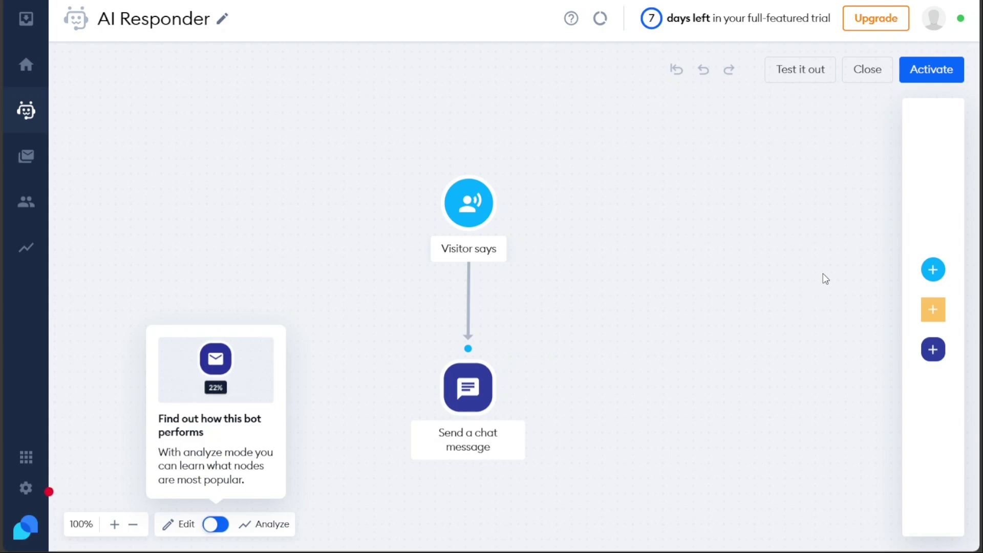
Browse the available trigger, condition and action options in the add-node palette.
mouse_move(921, 271)
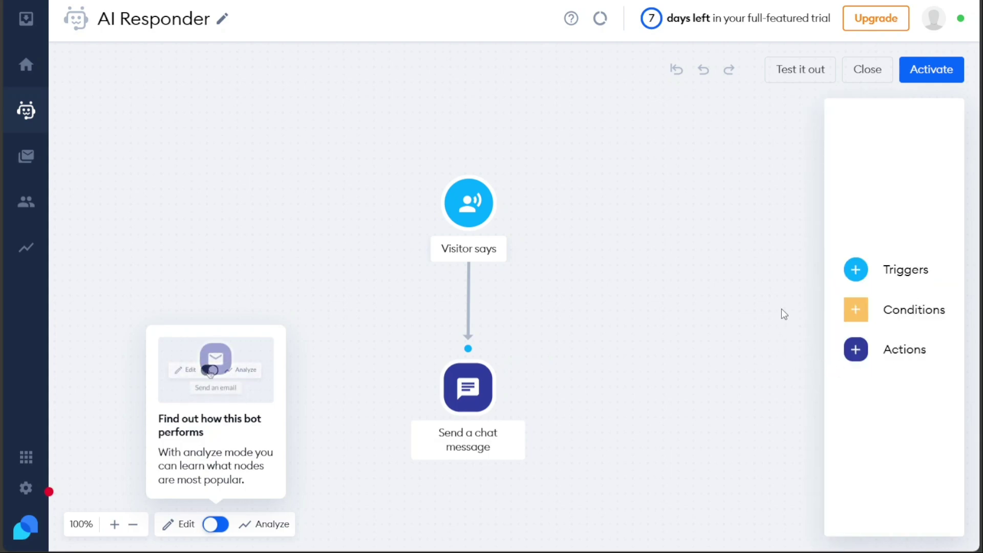
left_click(859, 274)
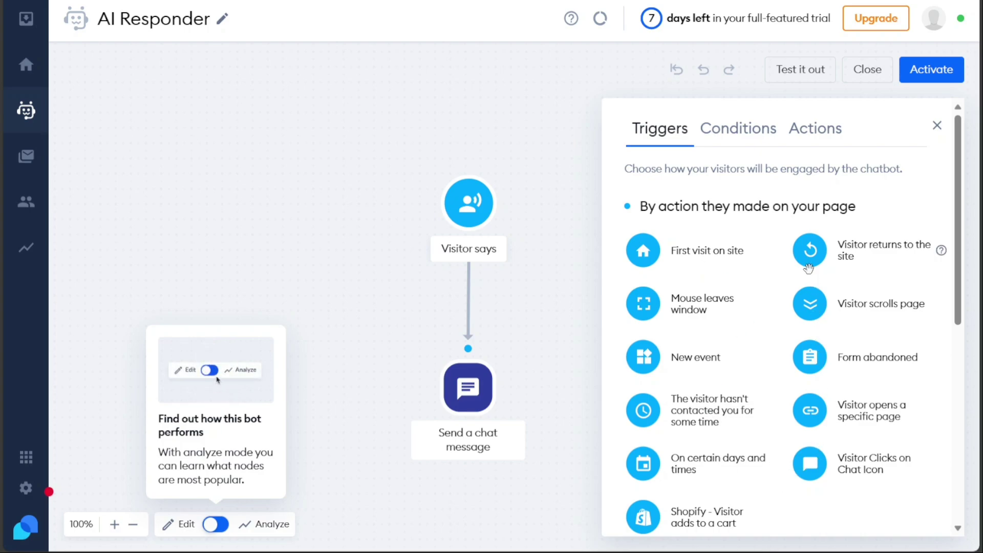
left_click(742, 127)
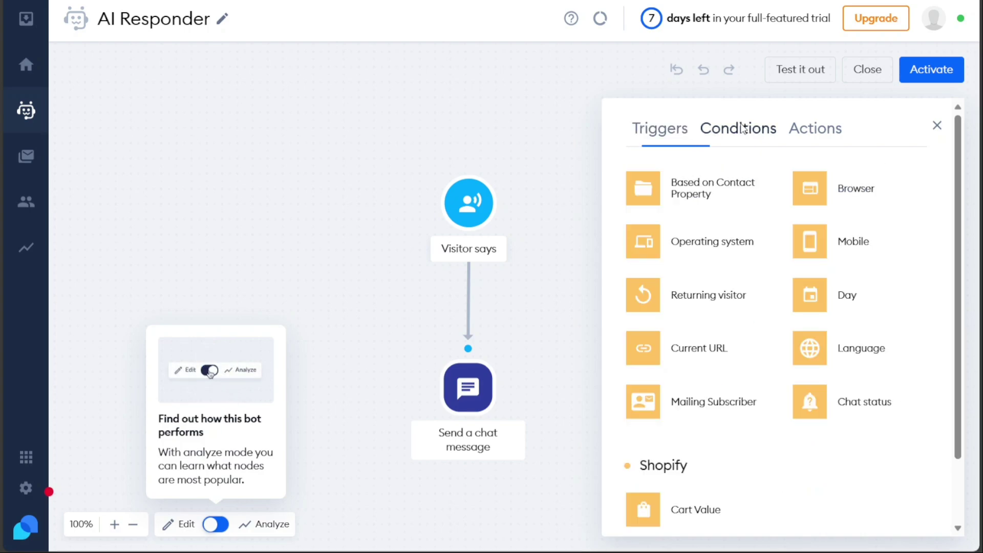
left_click(812, 131)
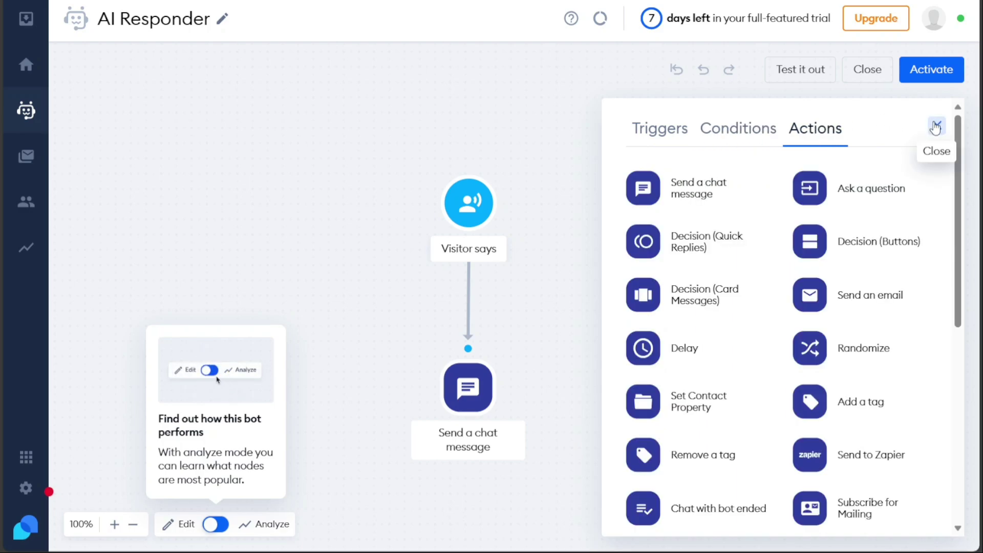
left_click(935, 127)
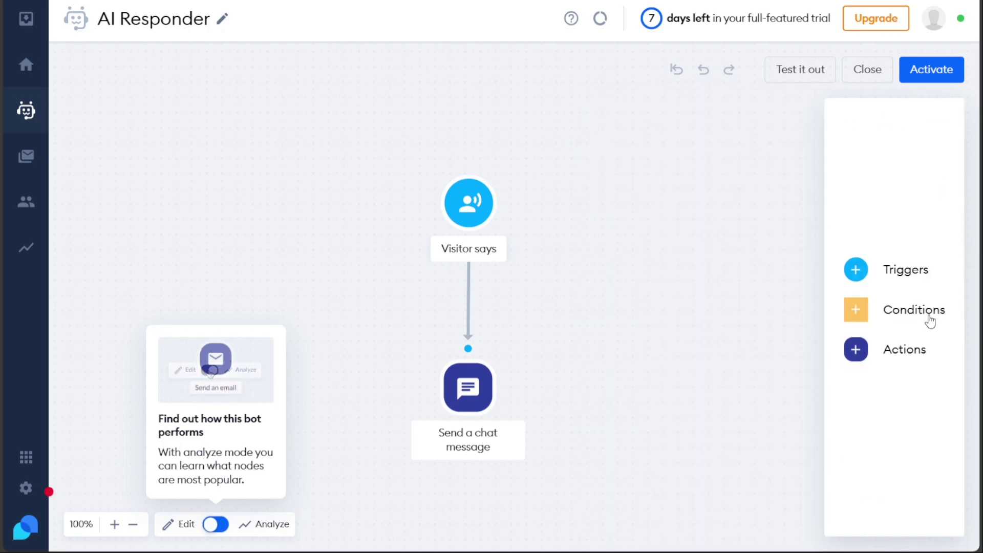
left_click(913, 310)
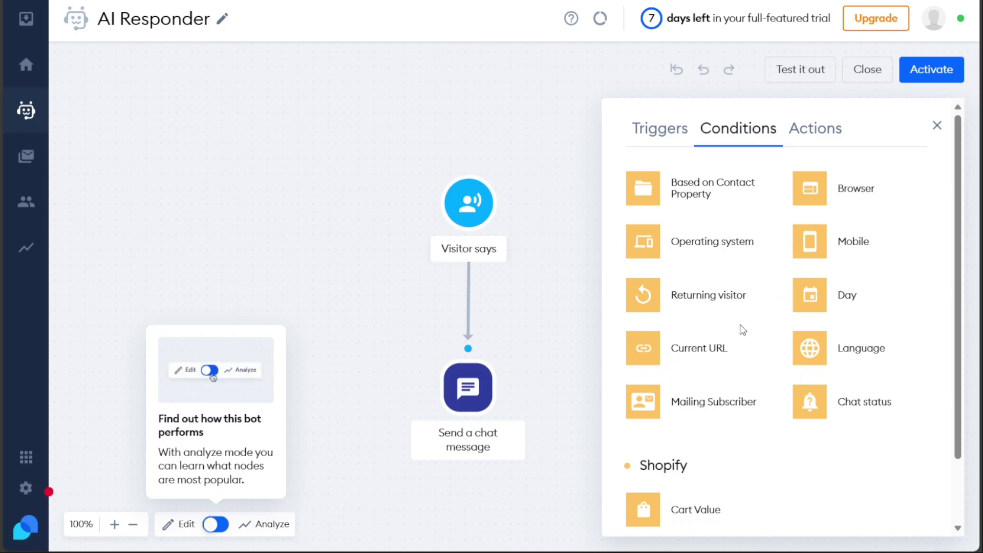
scroll(961, 377, "down", 1)
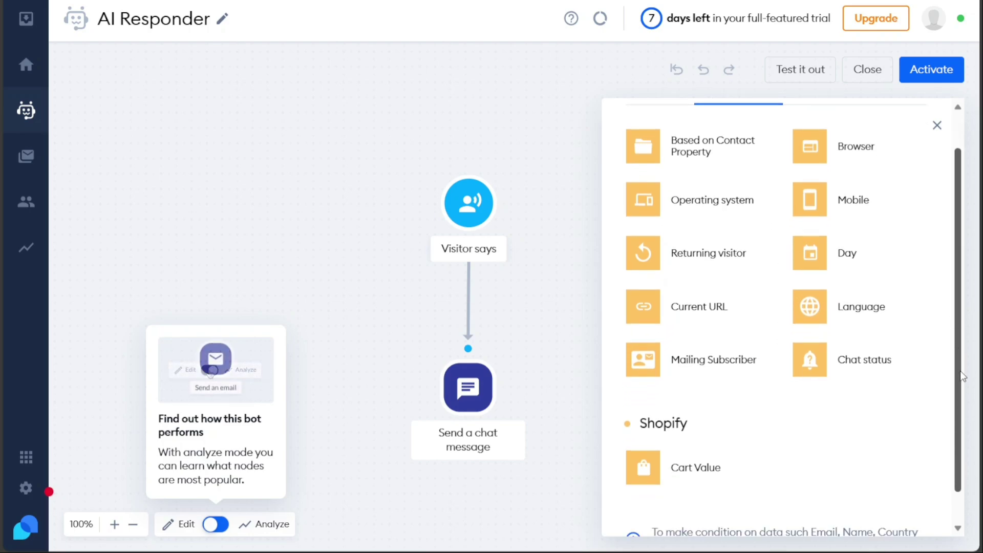
scroll(962, 376, "down", 1)
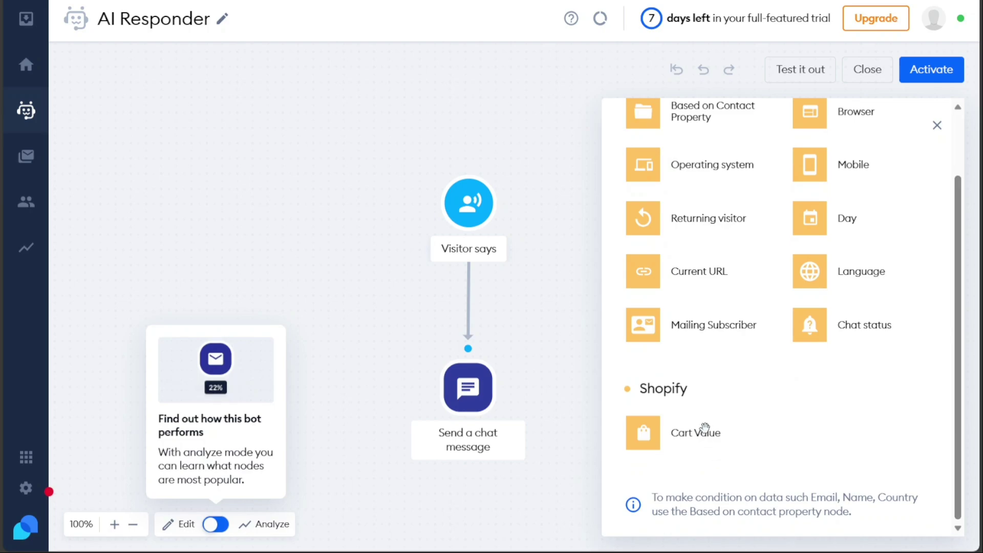
scroll(956, 376, "up", 2)
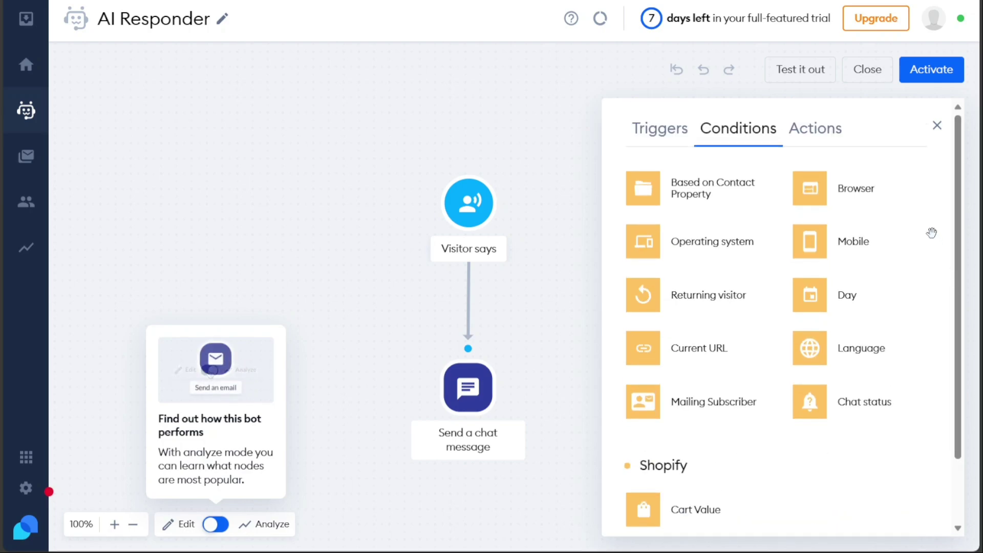
Look through the list of action options, then close it without adding anything.
left_click(820, 130)
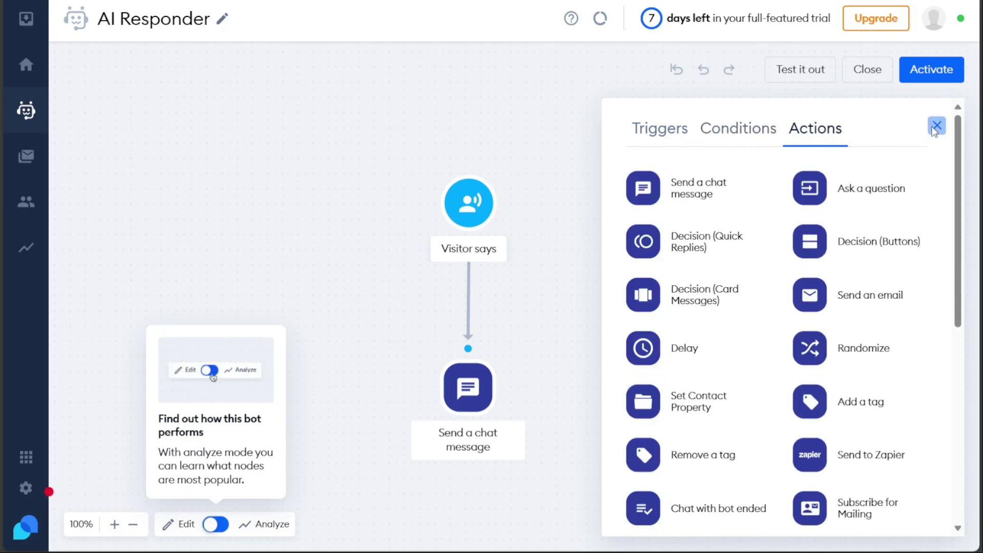
left_click(935, 127)
left_click(897, 358)
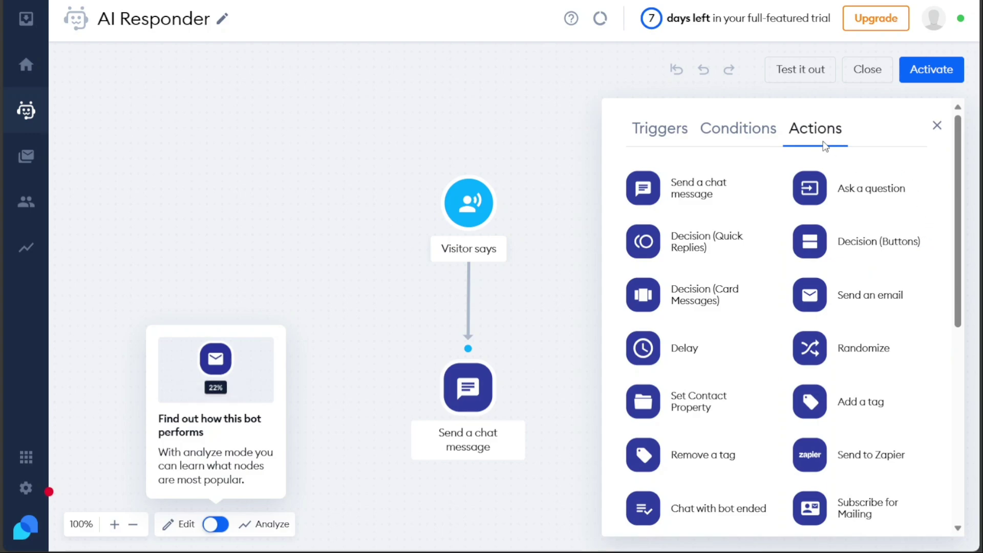
left_click(935, 127)
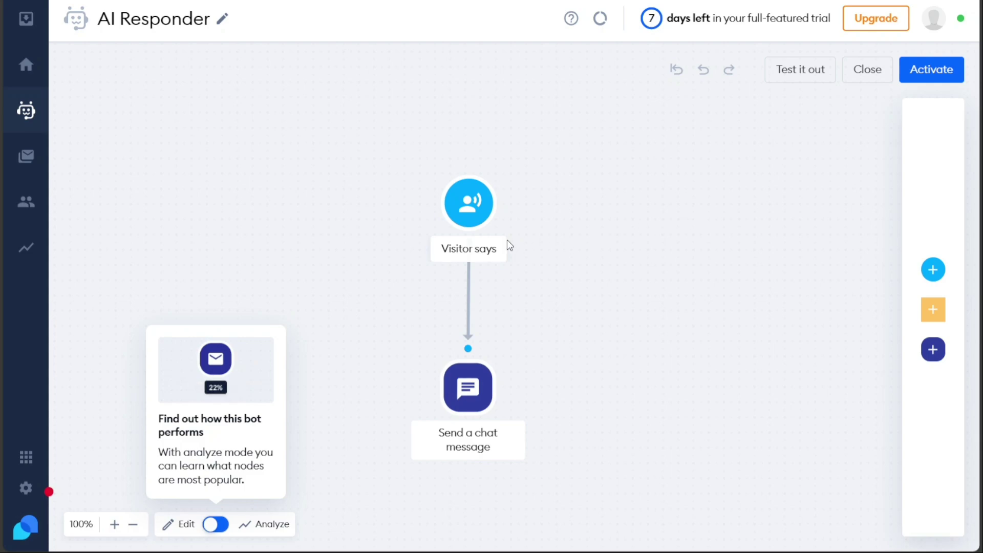
Open the Visitor says trigger, scroll through its phrases, and close it.
mouse_move(487, 239)
mouse_move(489, 399)
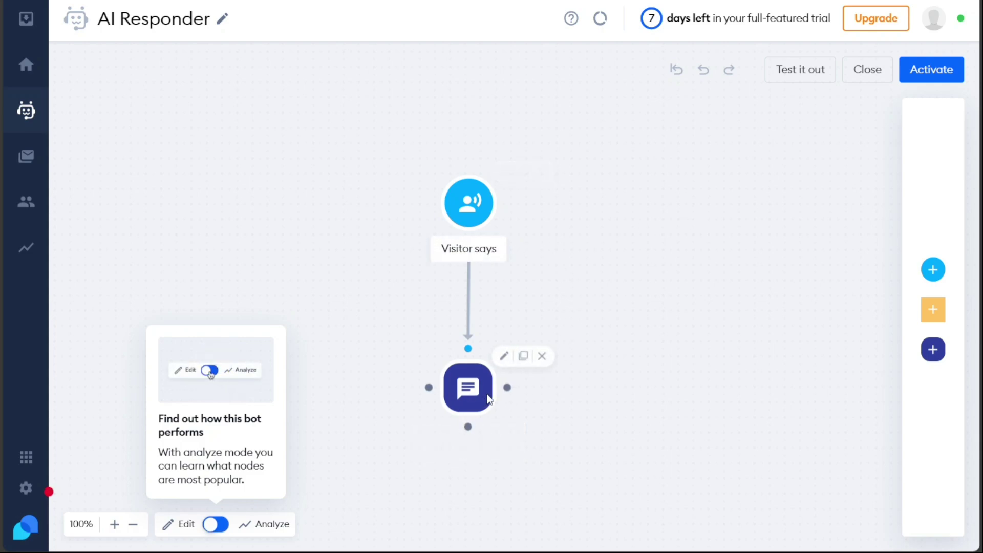
mouse_move(508, 275)
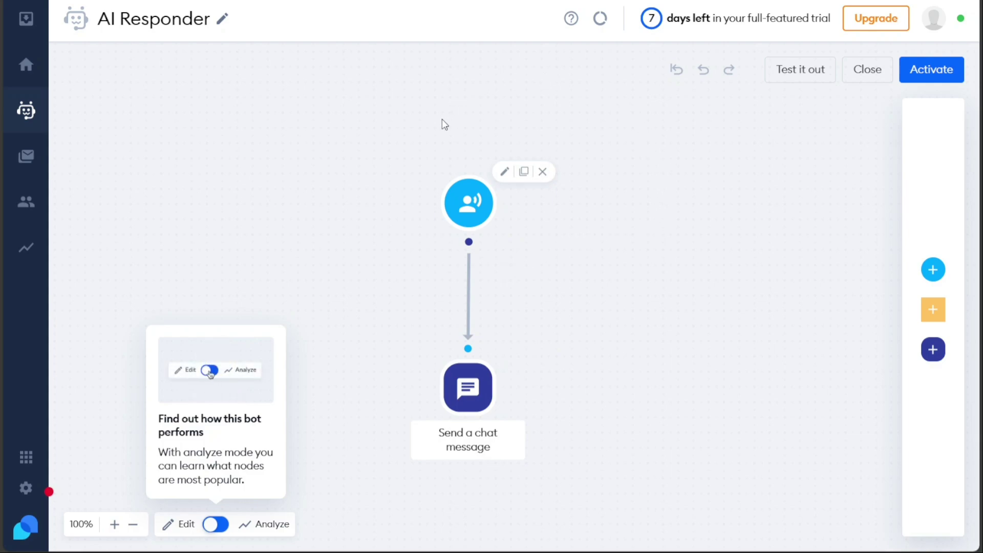
left_click(471, 210)
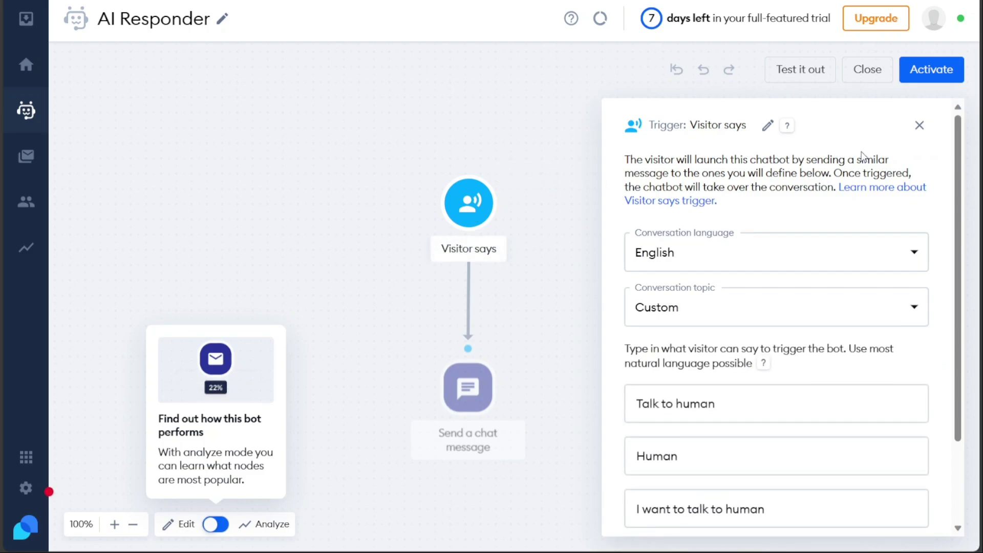
scroll(956, 186, "down", 2)
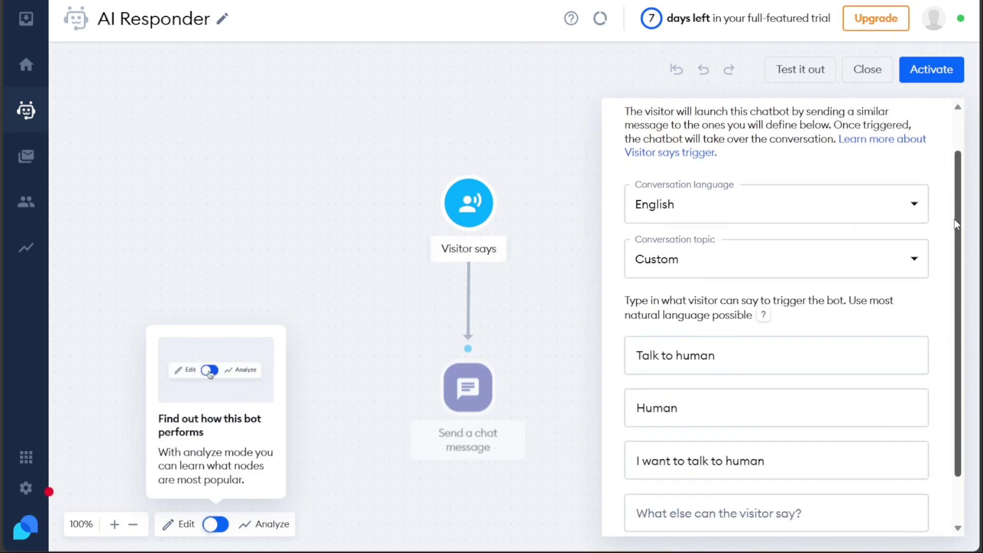
scroll(949, 250, "up", 2)
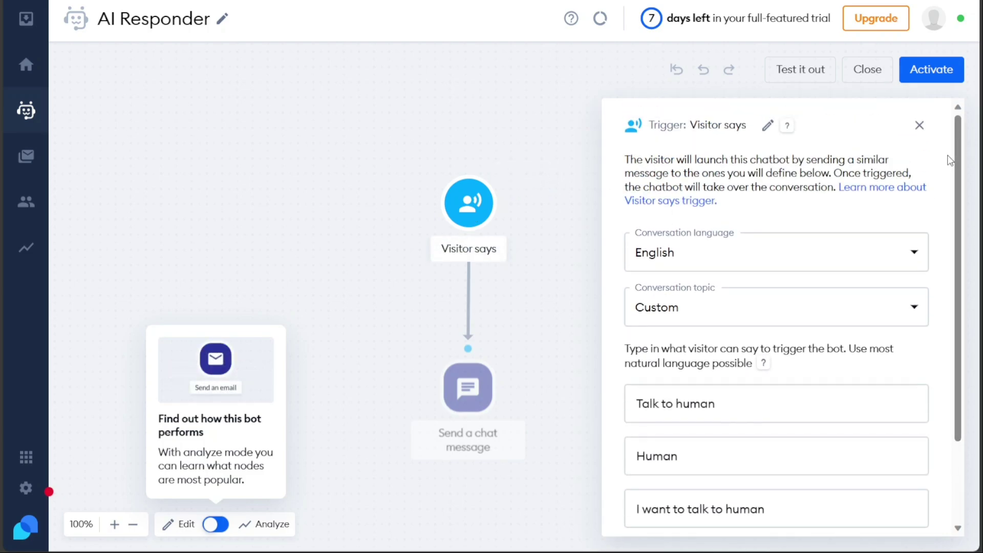
left_click(919, 126)
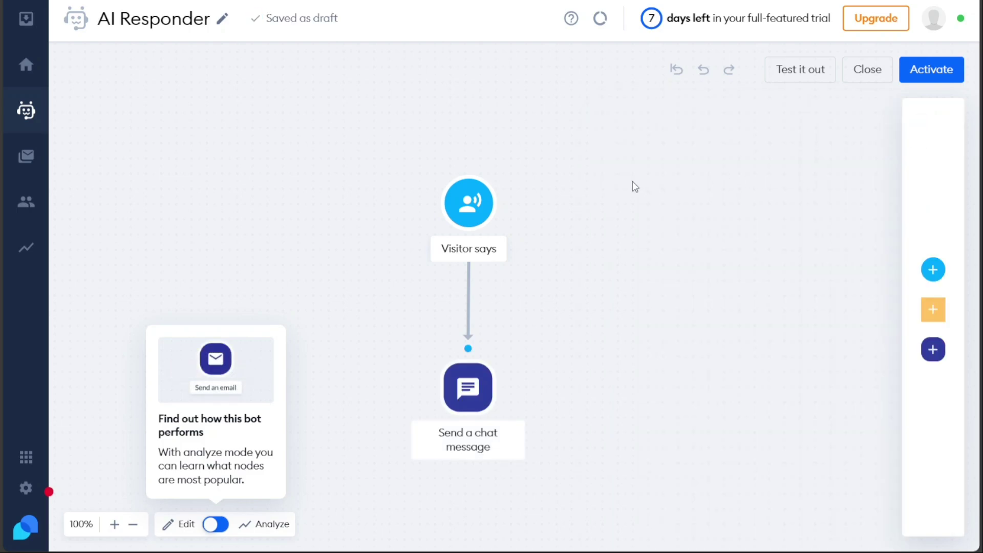
Reinspect the trigger phrases like 'I want to talk to human', then open Send a chat message.
left_click(472, 200)
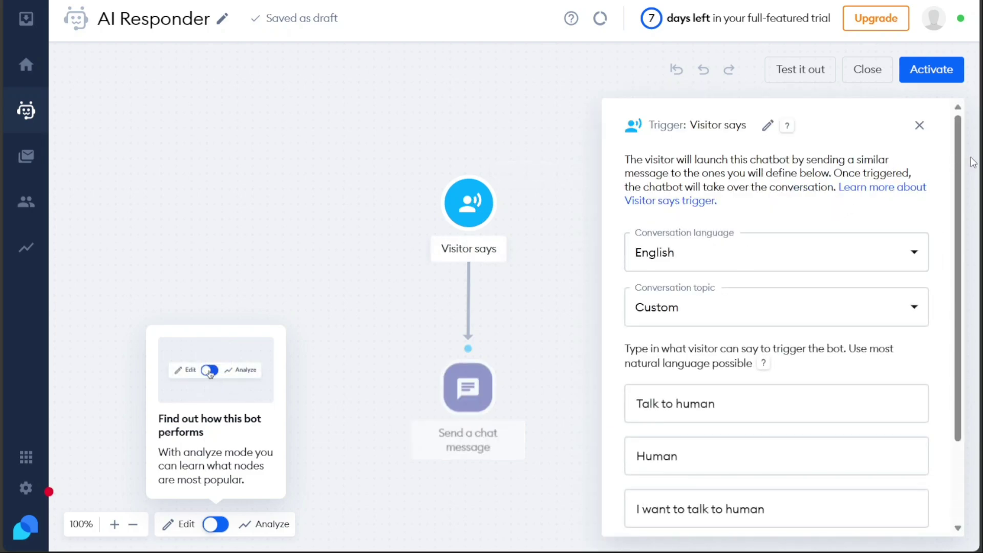
left_click_drag(961, 166, 960, 279)
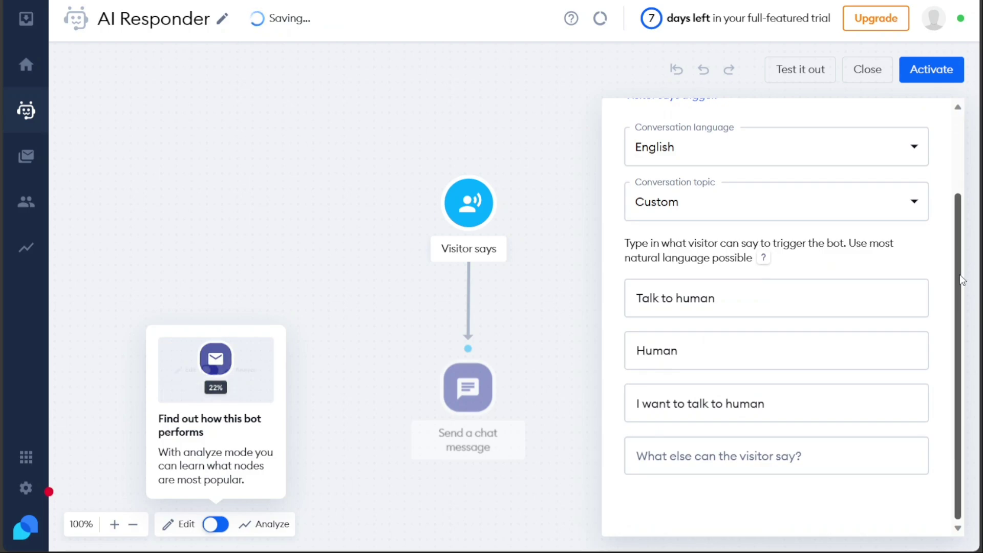
scroll(959, 274, "up", 2)
scroll(950, 215, "down", 2)
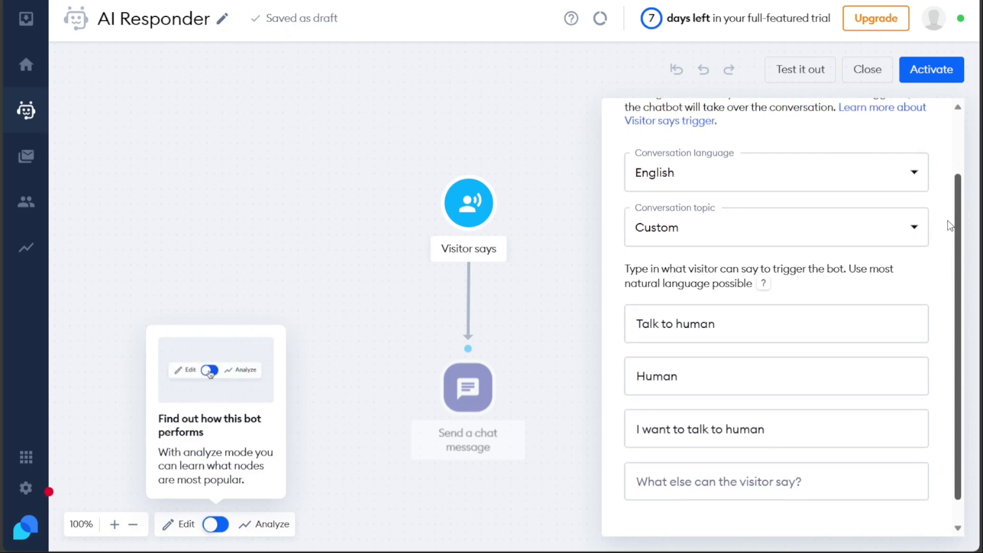
left_click(782, 298)
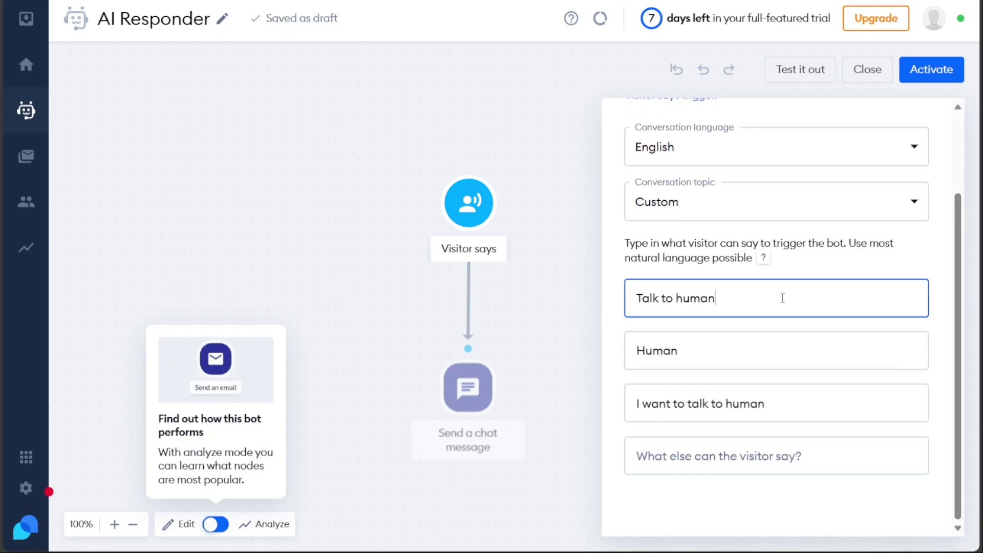
left_click(736, 368)
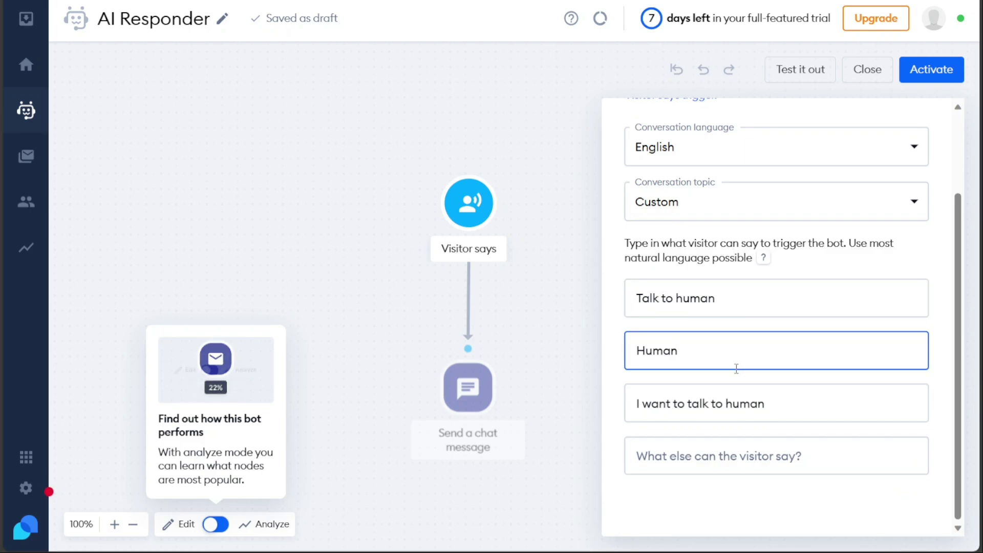
left_click(714, 301)
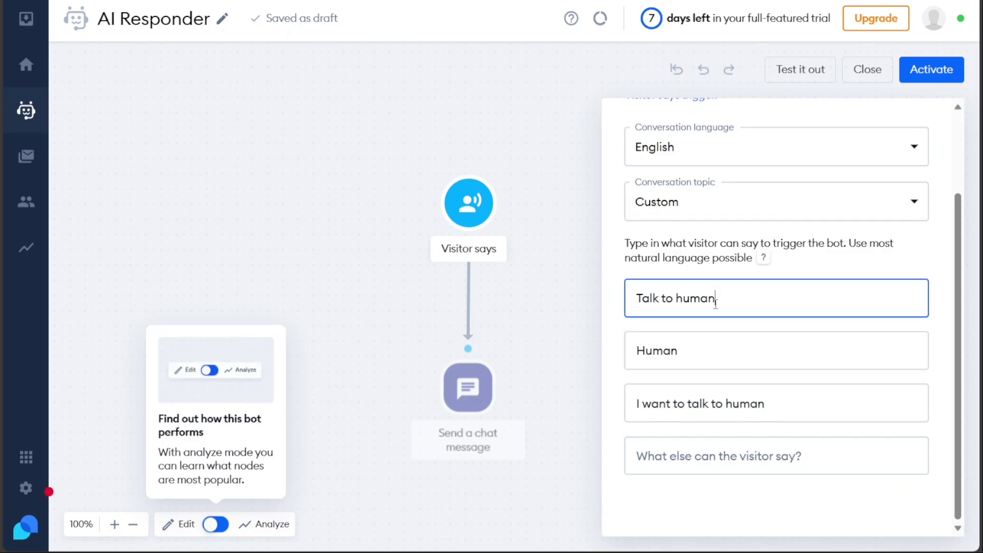
triple_click(733, 403)
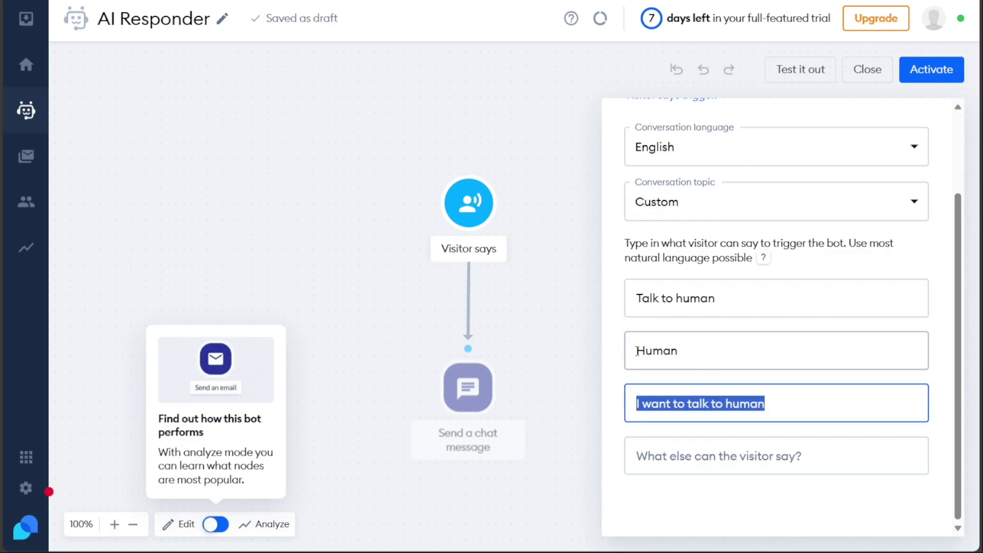
left_click(613, 330)
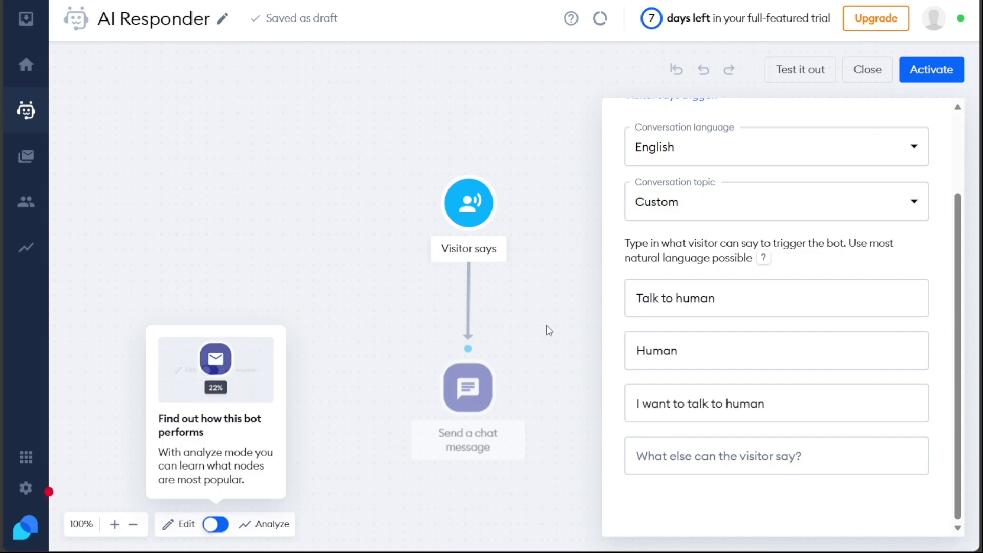
left_click(486, 384)
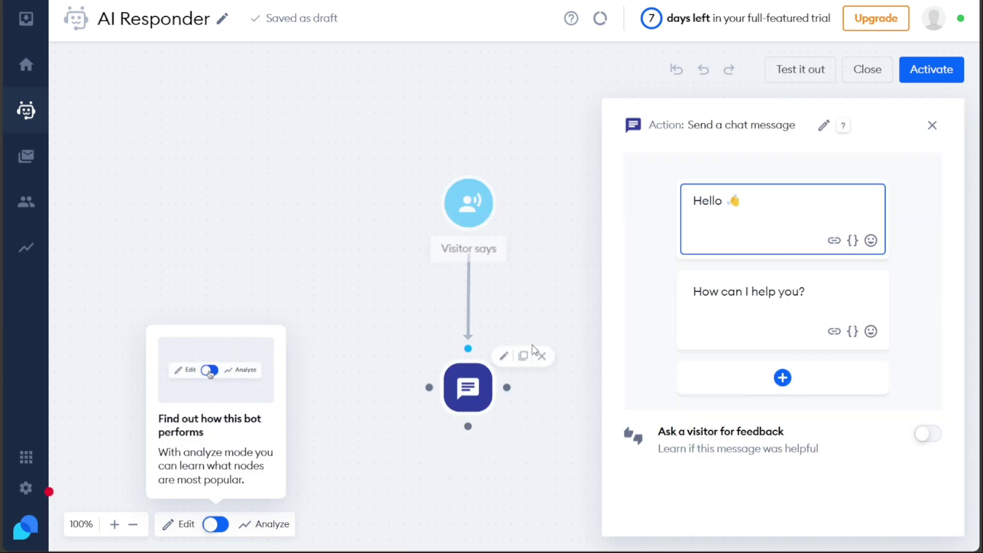
Move the Send a chat message step slightly lower, leaving its settings panel closed.
left_click(931, 128)
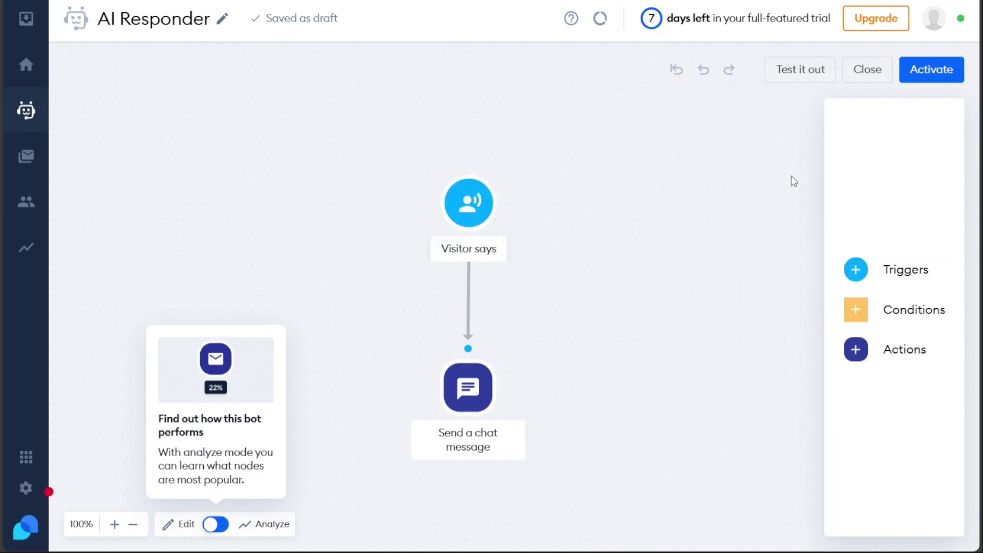
mouse_move(464, 391)
left_mouse_down()
mouse_move(535, 342)
mouse_move(601, 223)
mouse_move(643, 215)
mouse_move(662, 232)
mouse_move(634, 307)
mouse_move(616, 327)
mouse_move(383, 345)
mouse_move(309, 211)
mouse_move(464, 400)
left_mouse_up()
left_click(471, 393)
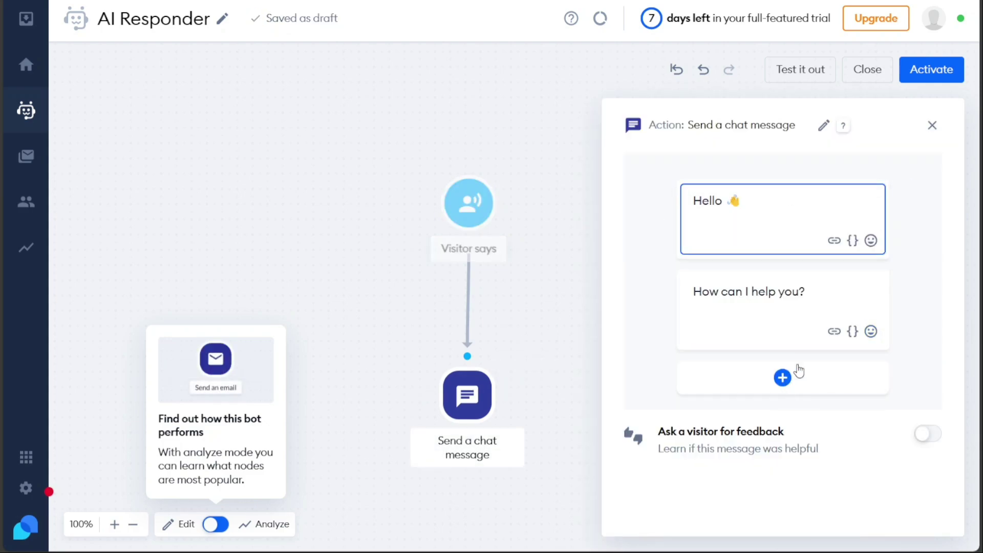
left_click(930, 126)
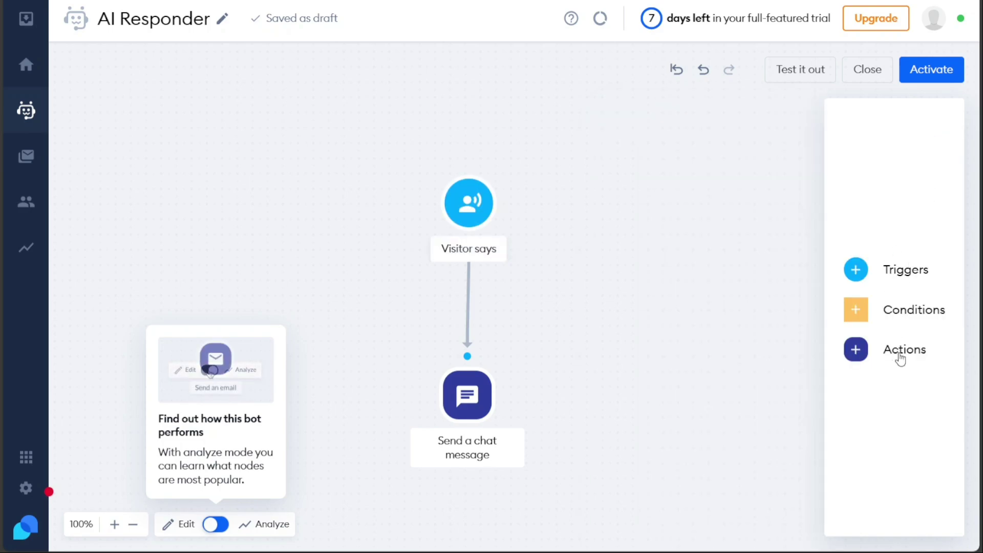
Browse the First visit and Visitor returns triggers without adding them, then activate the AI Responder.
left_click(919, 269)
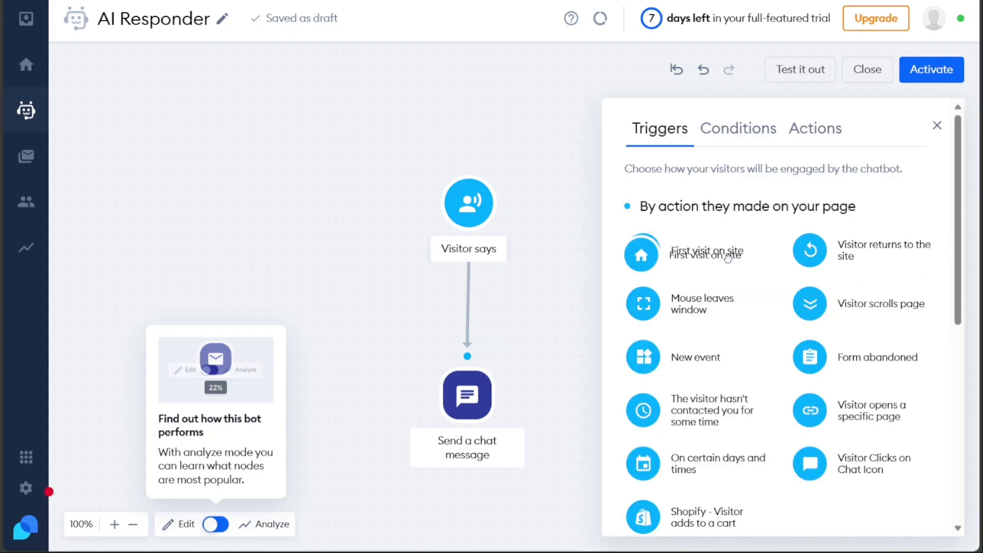
left_click_drag(724, 257, 744, 248)
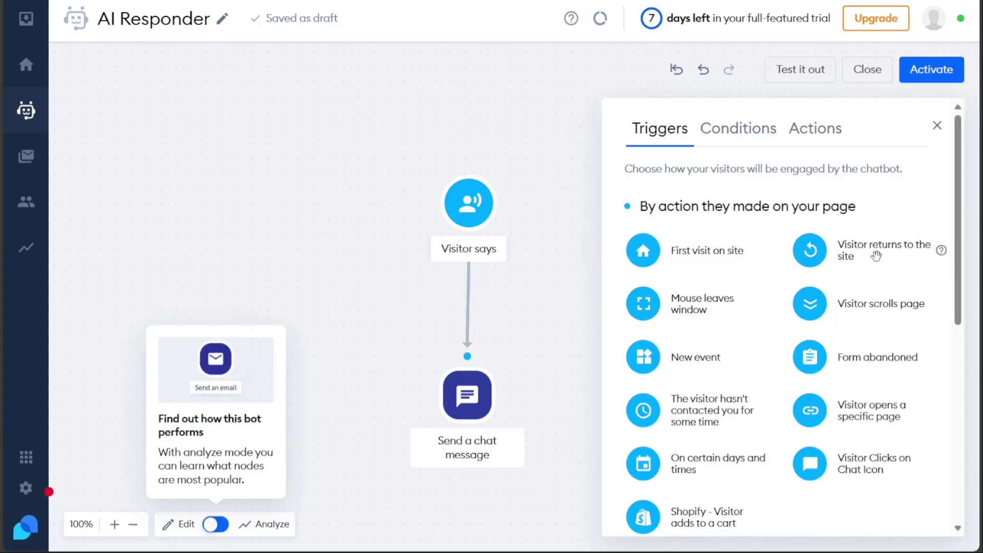
left_click_drag(875, 252, 815, 279)
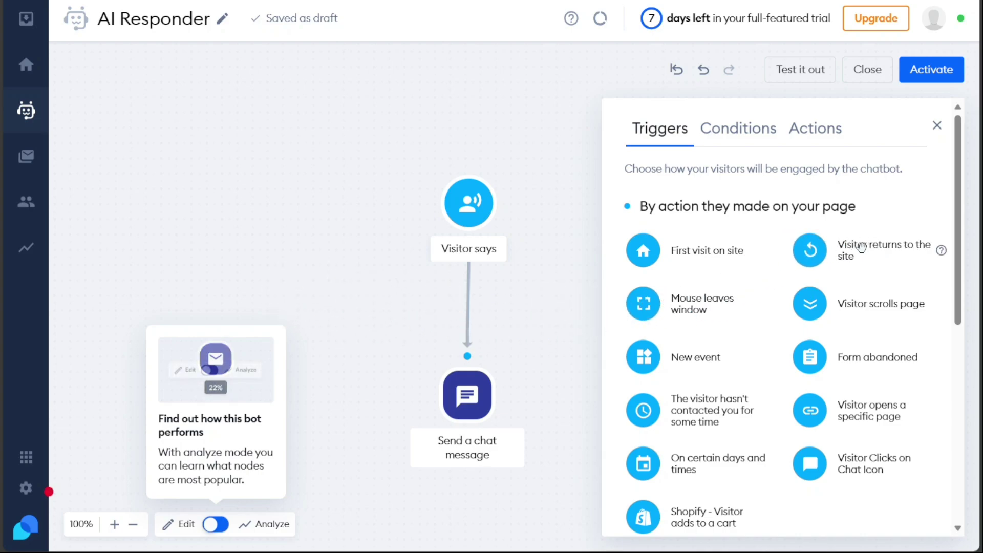
left_click(936, 126)
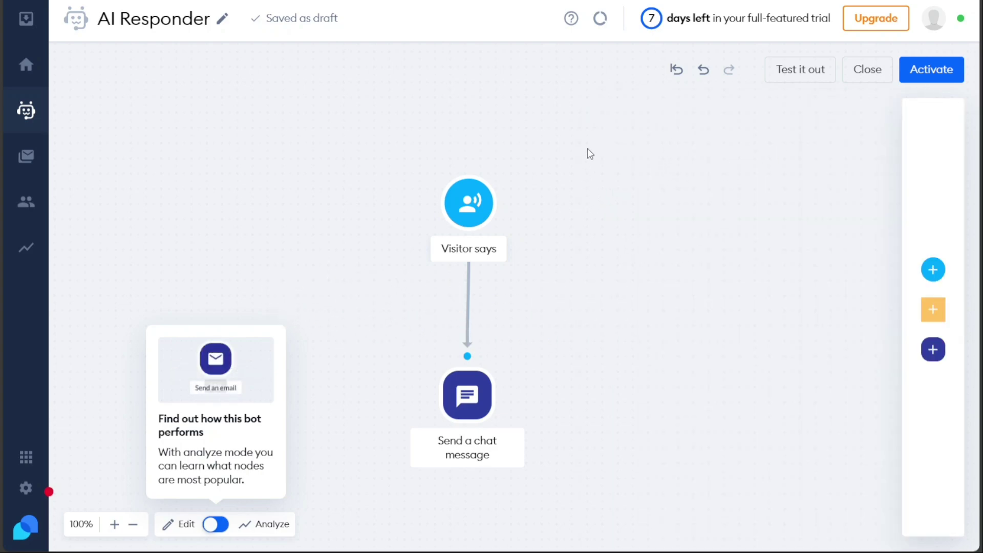
left_click_drag(588, 154, 597, 127)
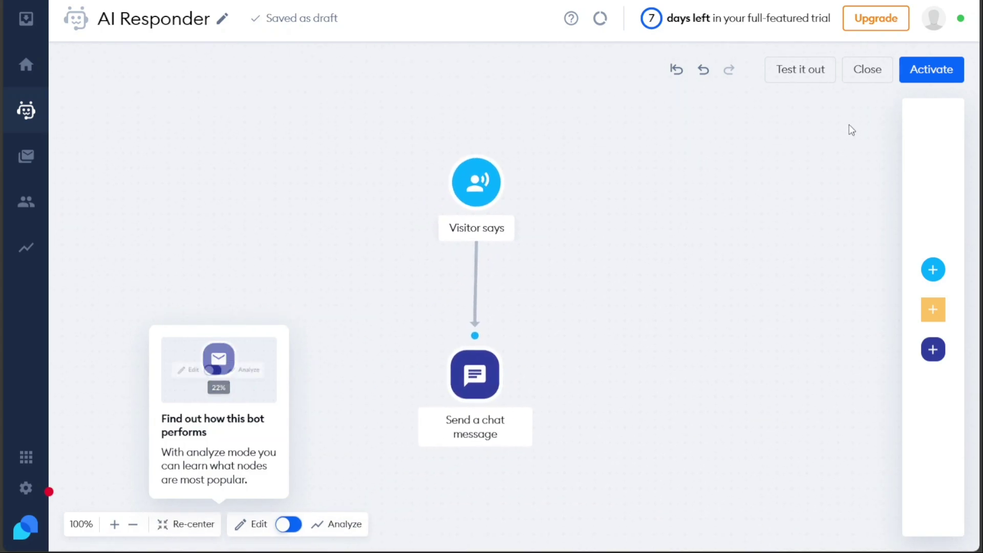
left_click(933, 78)
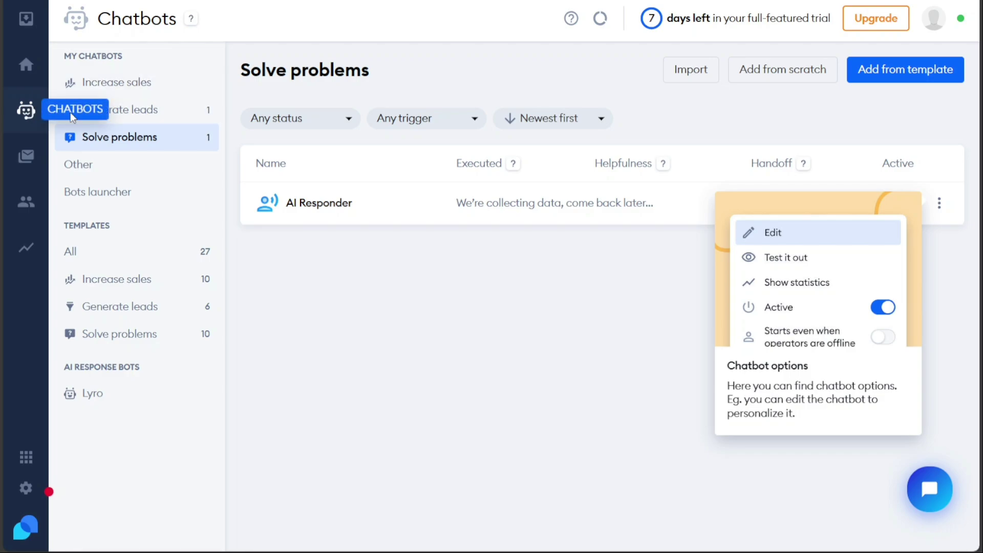
mouse_move(304, 209)
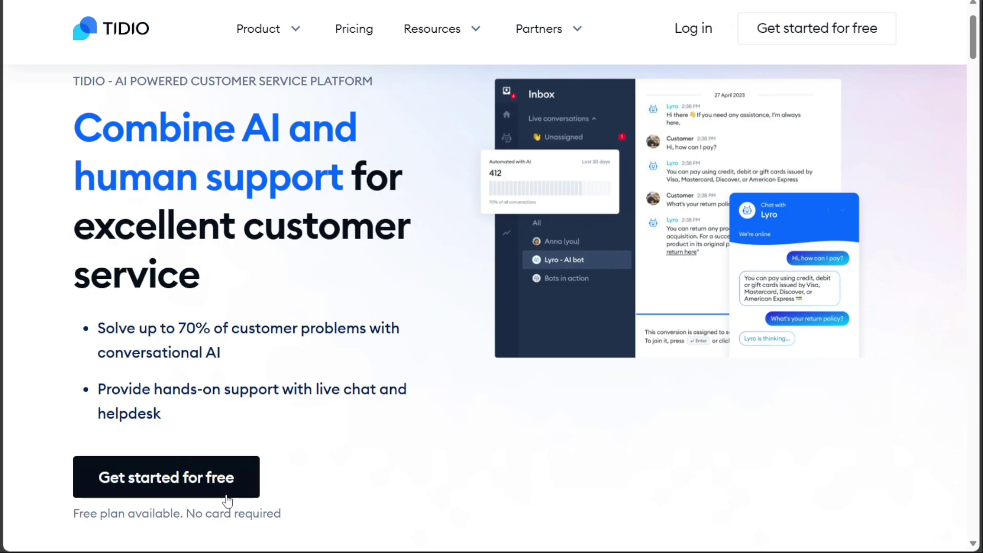
Select and then deselect the 'Free plan available. No card required' line on the homepage.
left_click_drag(284, 514, 72, 517)
left_click(345, 461)
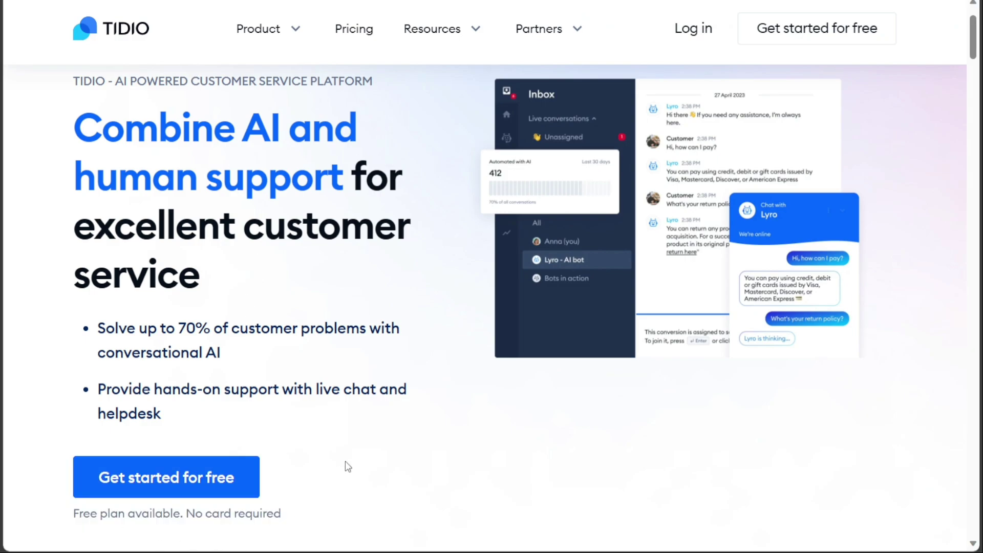